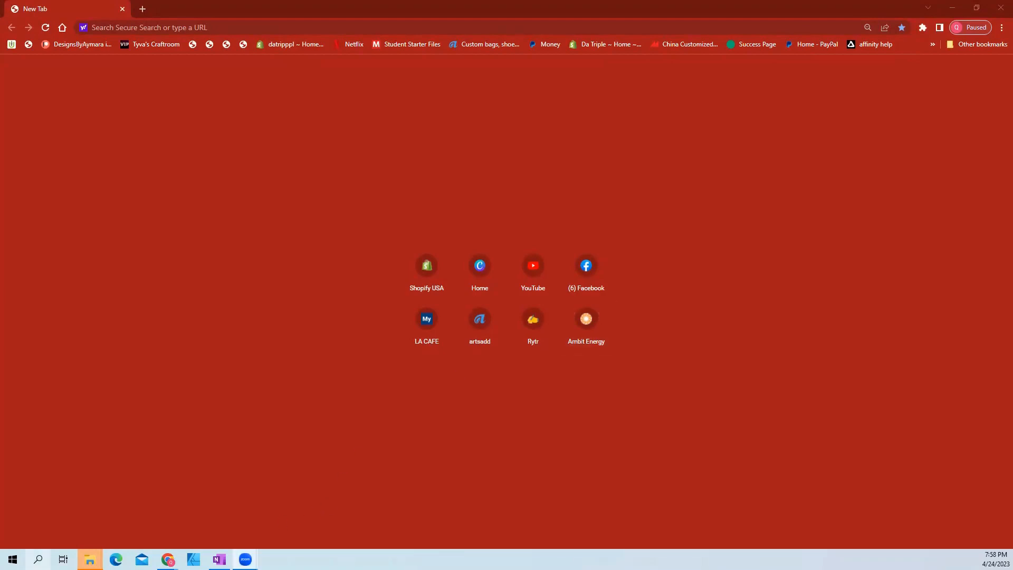
# Open the PDF "_ client copy social media animated flyer 5" from the 2023 Flyer folder in a new Chrome tab
pyautogui.moveTo(90, 559)
pyautogui.click(61, 509)
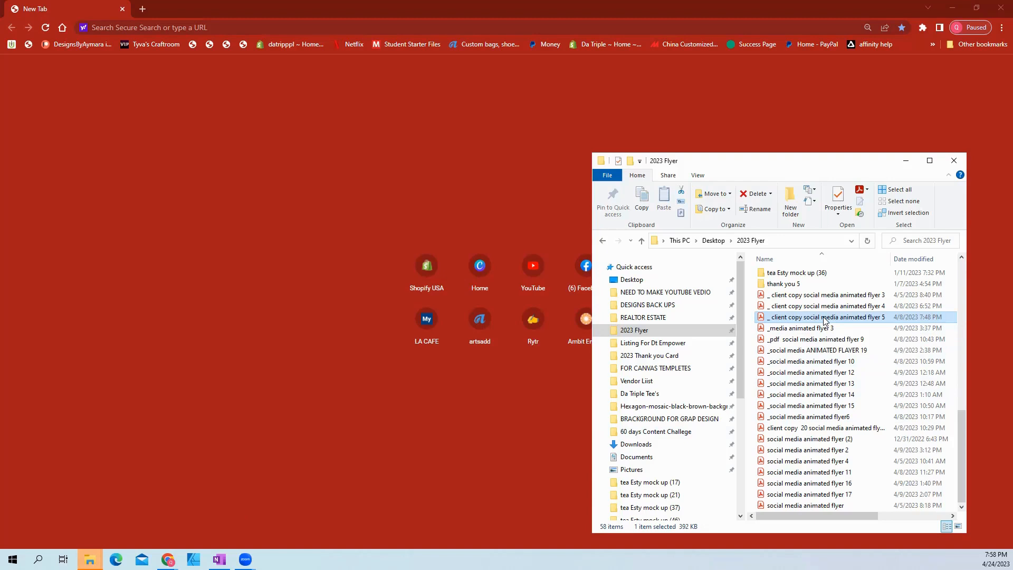
pyautogui.moveTo(826, 320); pyautogui.dragTo(164, 12)
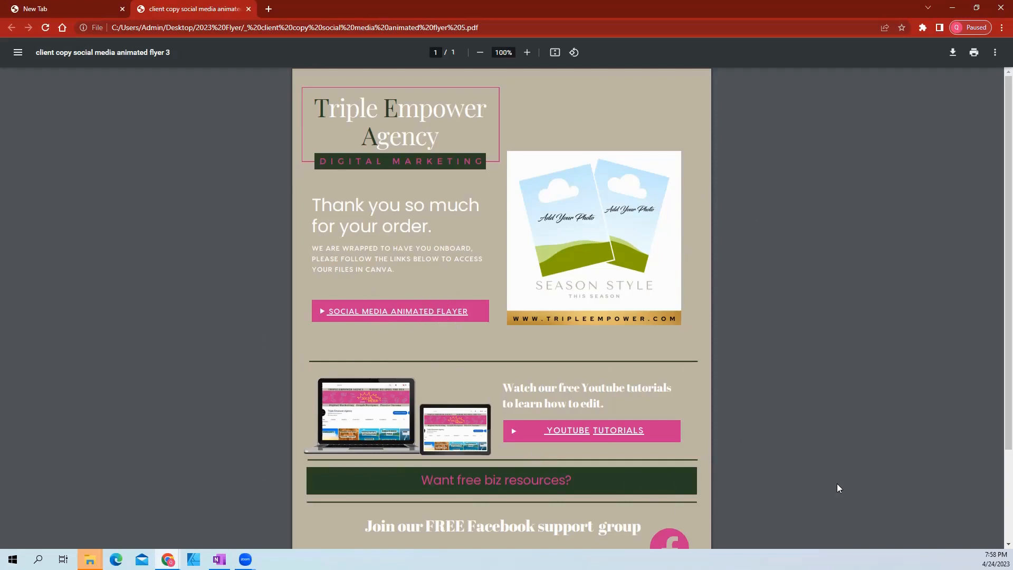
# Follow the PDF's Social Media Animated Flayer link and use the shared Canva template as an editable copy
pyautogui.scroll(-3, 830, 477)
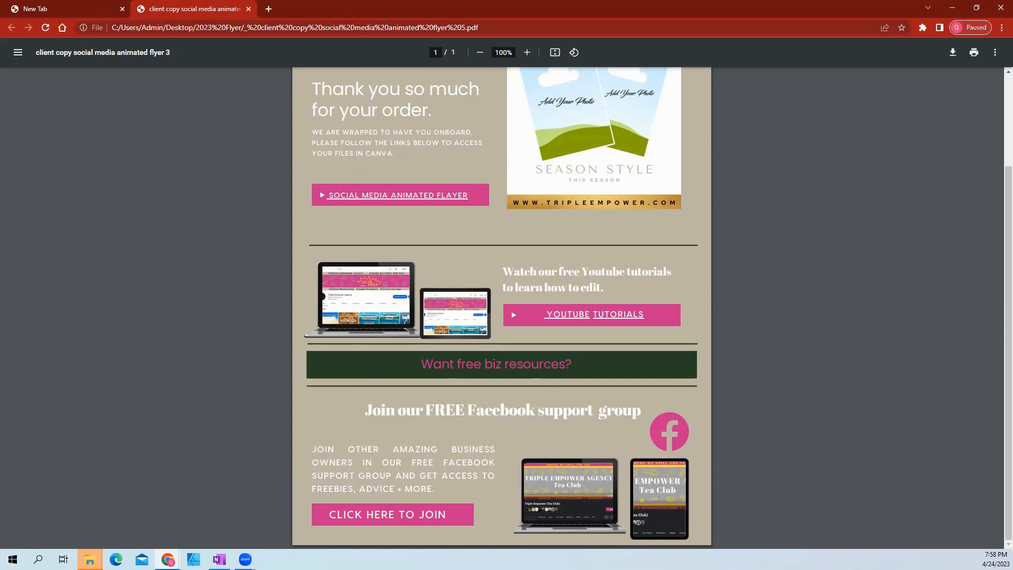
pyautogui.scroll(3, 423, 393)
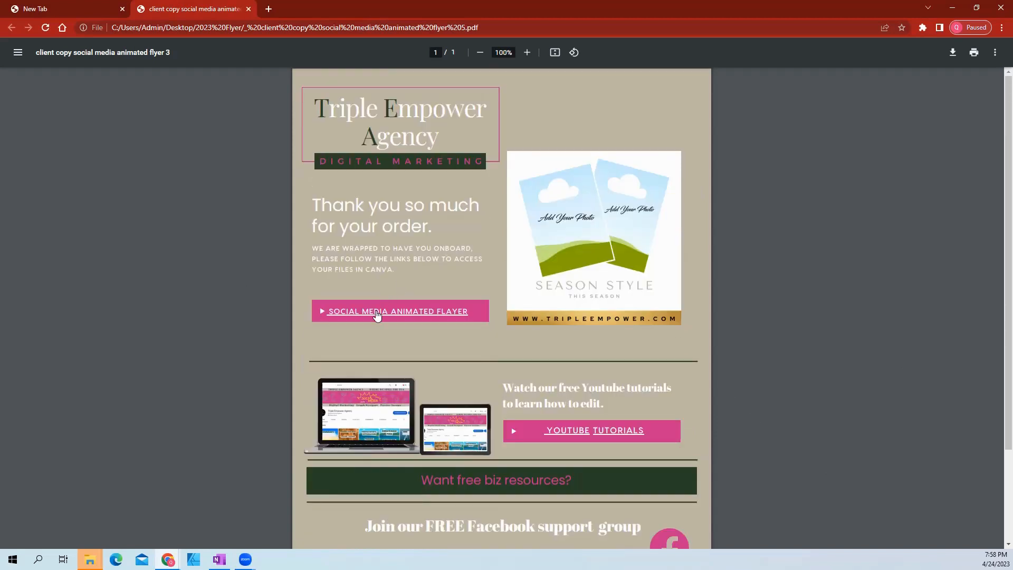
pyautogui.click(377, 313)
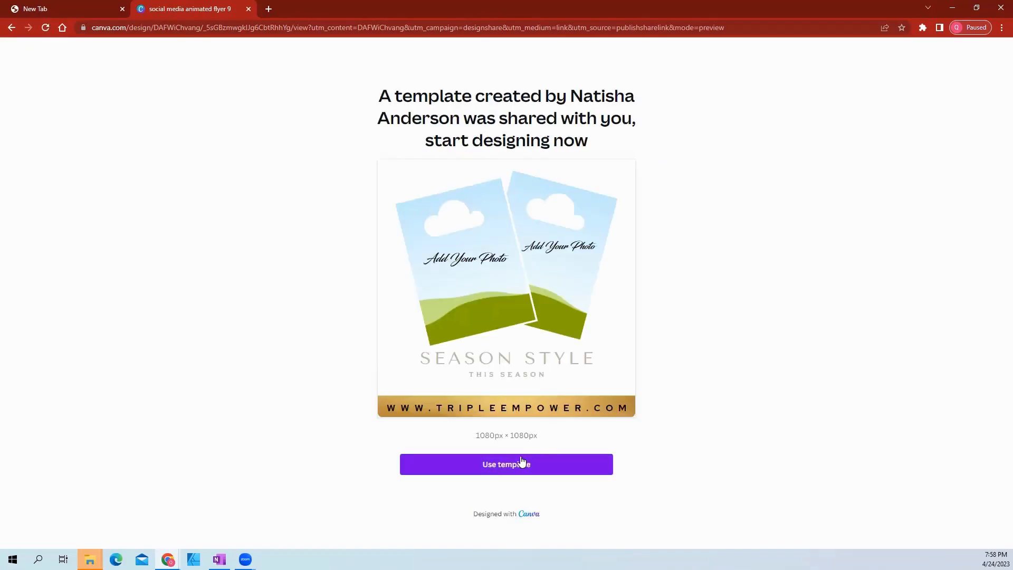
pyautogui.click(494, 468)
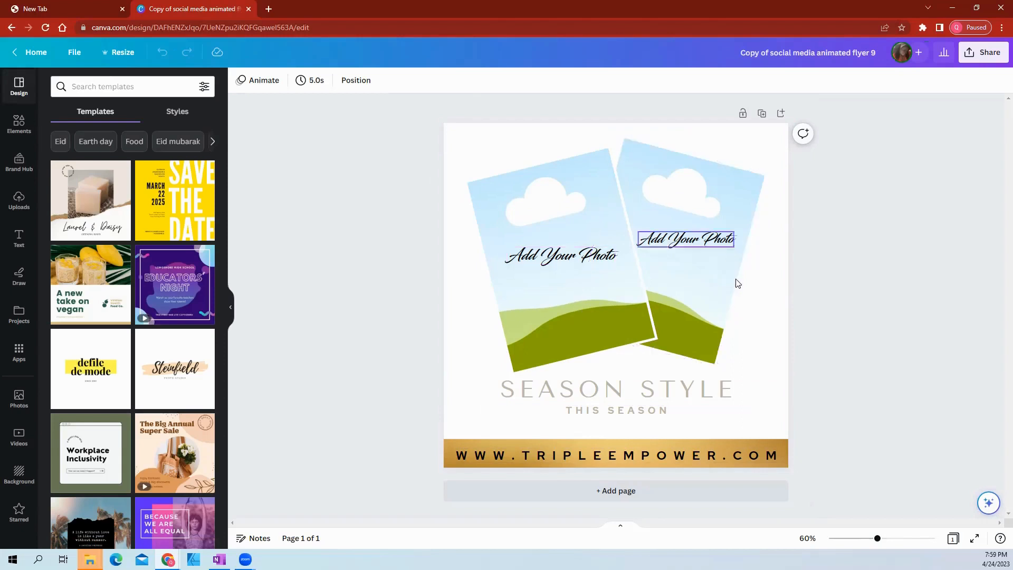
# Delete the "Add Your Photo" captions from both photo frames
pyautogui.click(579, 265)
pyautogui.click(563, 224)
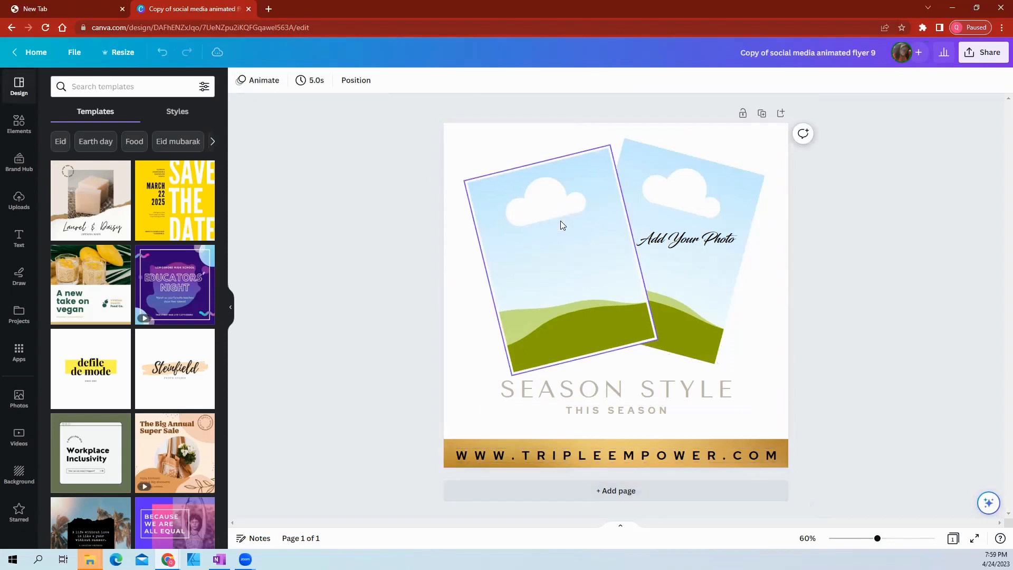
pyautogui.click(648, 238)
pyautogui.click(684, 204)
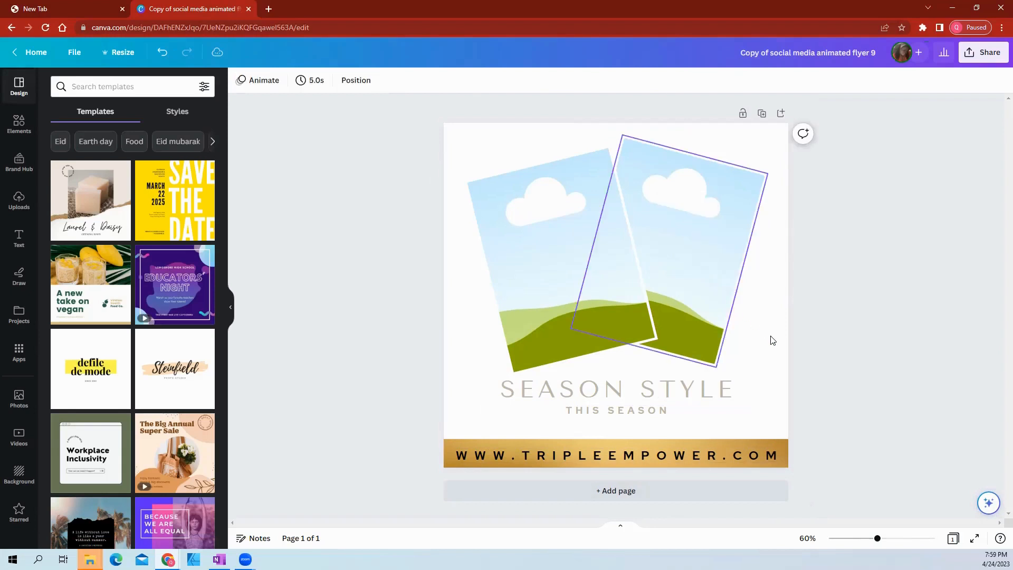
# Change the page background to the light greige colour of the Da Triple brand palette
pyautogui.click(772, 340)
pyautogui.click(241, 80)
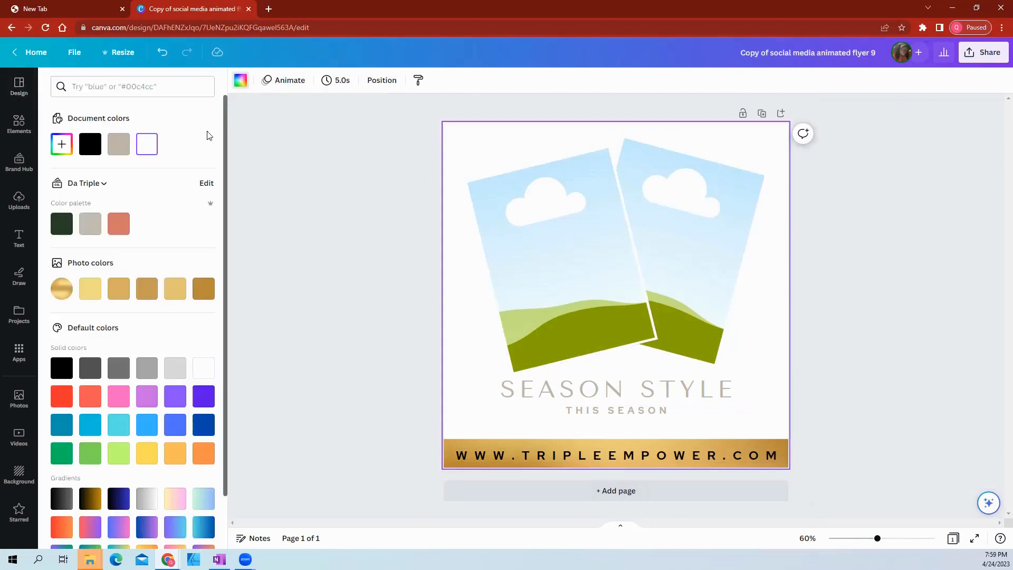
pyautogui.click(90, 224)
pyautogui.click(357, 285)
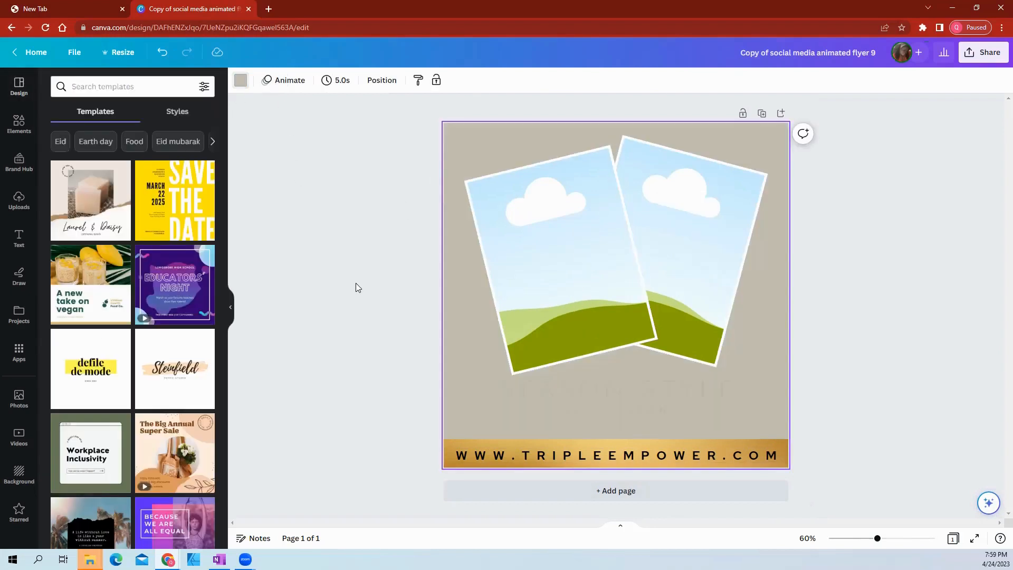
# Recolour the "SEASON STYLE" heading with the dark green of the Da Triple brand palette
pyautogui.click(564, 389)
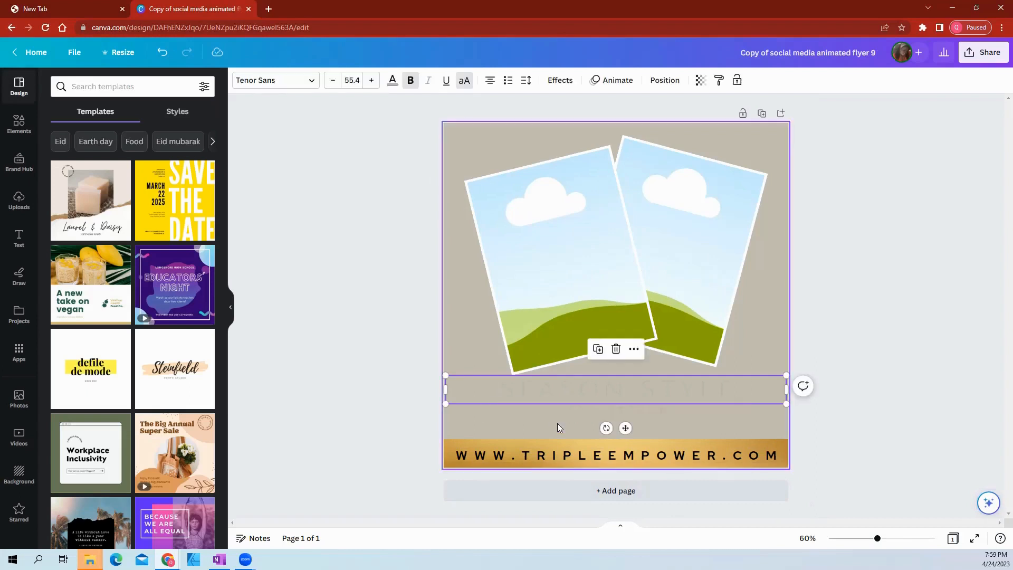
pyautogui.click(489, 408)
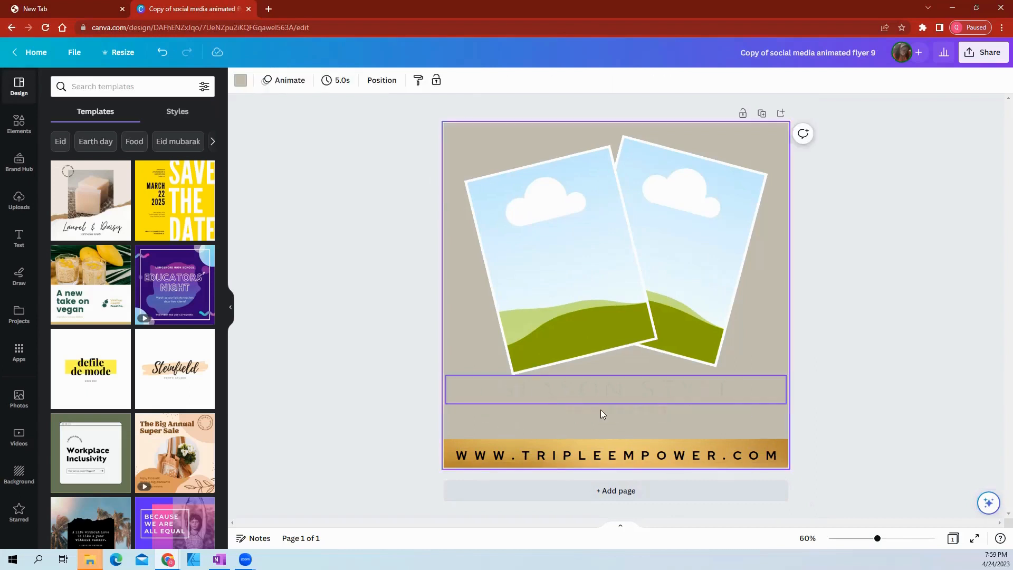
pyautogui.click(570, 395)
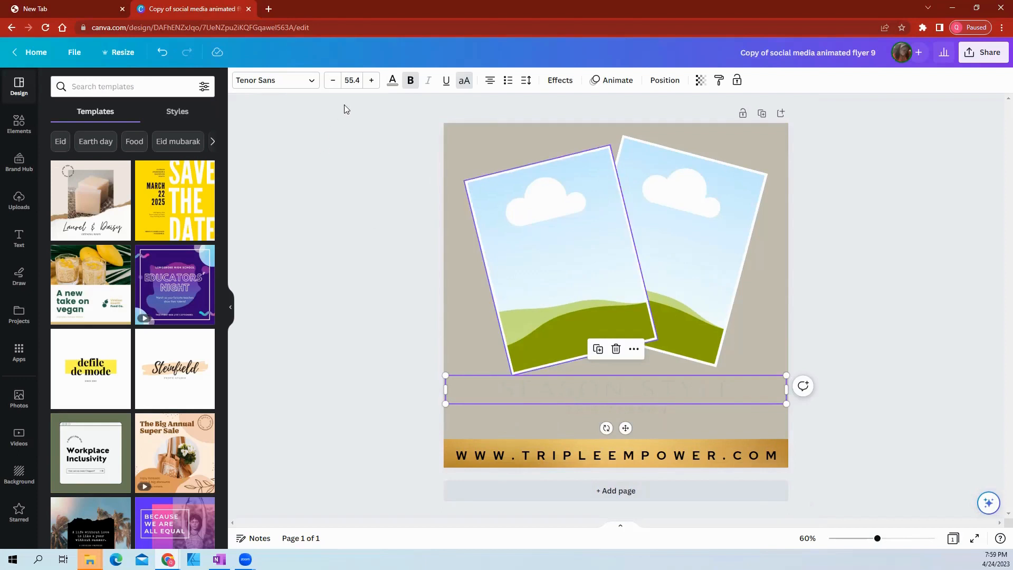
pyautogui.click(392, 80)
pyautogui.click(61, 224)
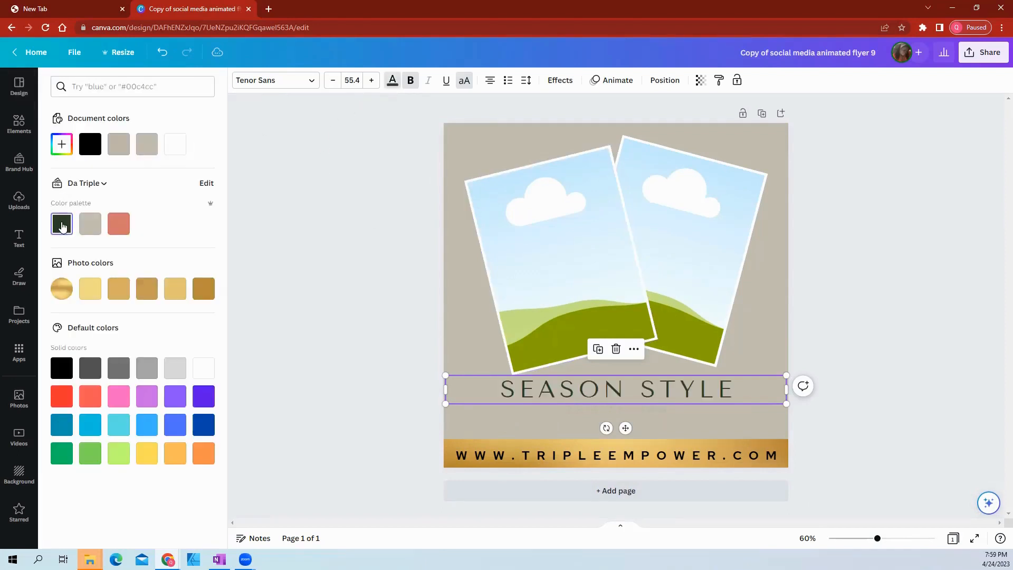
# Set the "THIS SEASON" subheading's text colour to the white document colour
pyautogui.click(588, 408)
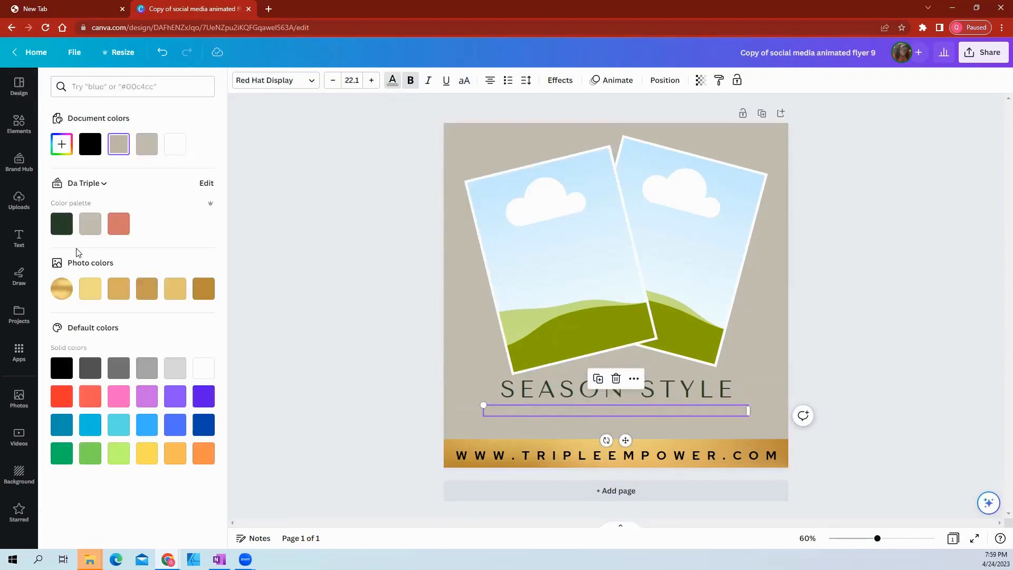
pyautogui.click(175, 144)
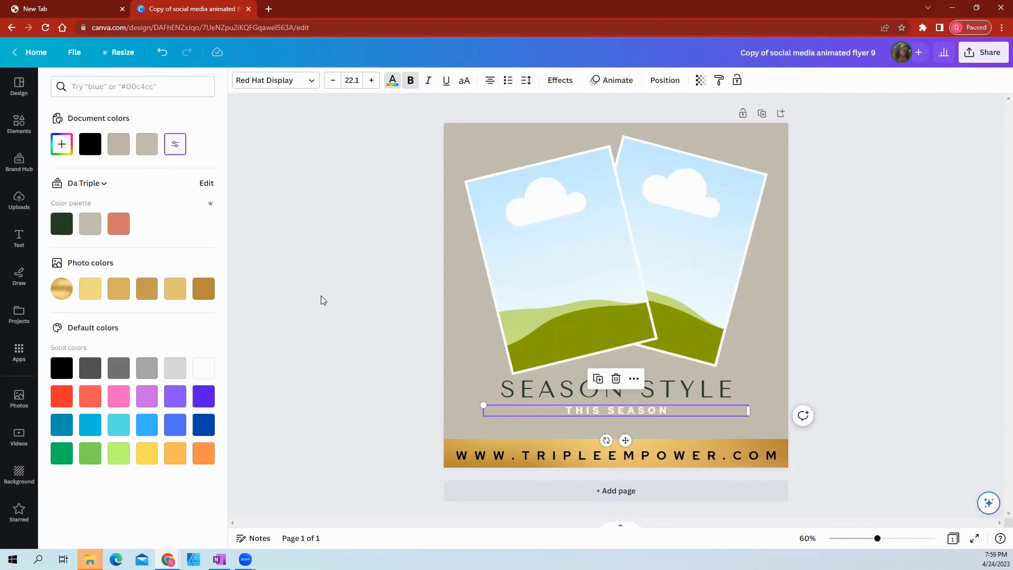
pyautogui.click(365, 330)
# Narrow the "SEASON STYLE" text box to about 753 px wide so it fits closely around the words
pyautogui.click(606, 387)
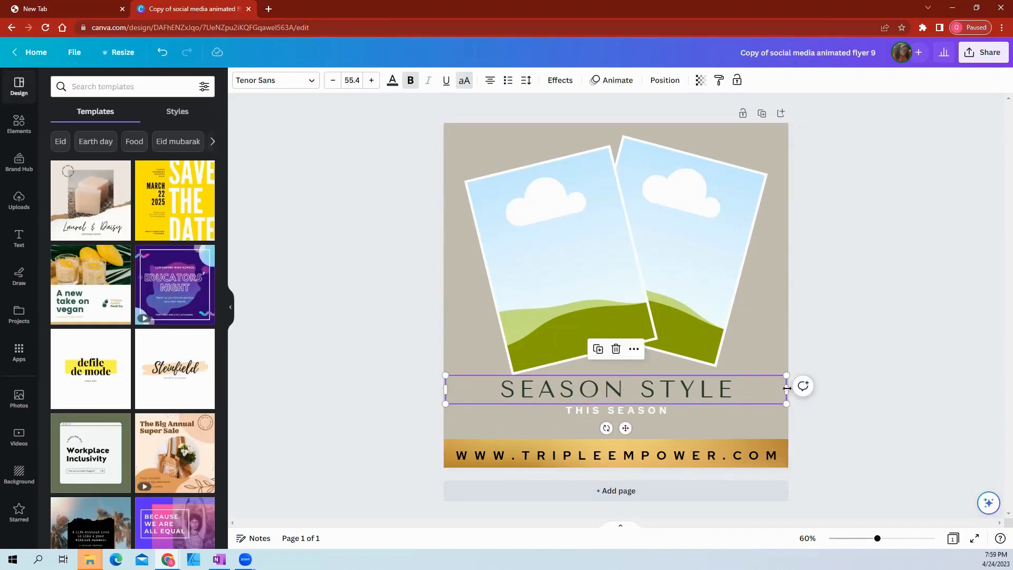
pyautogui.moveTo(786, 389)
pyautogui.mouseDown()
pyautogui.moveTo(730, 388)
pyautogui.moveTo(787, 389)
pyautogui.moveTo(784, 399)
pyautogui.moveTo(768, 395)
pyautogui.mouseUp()
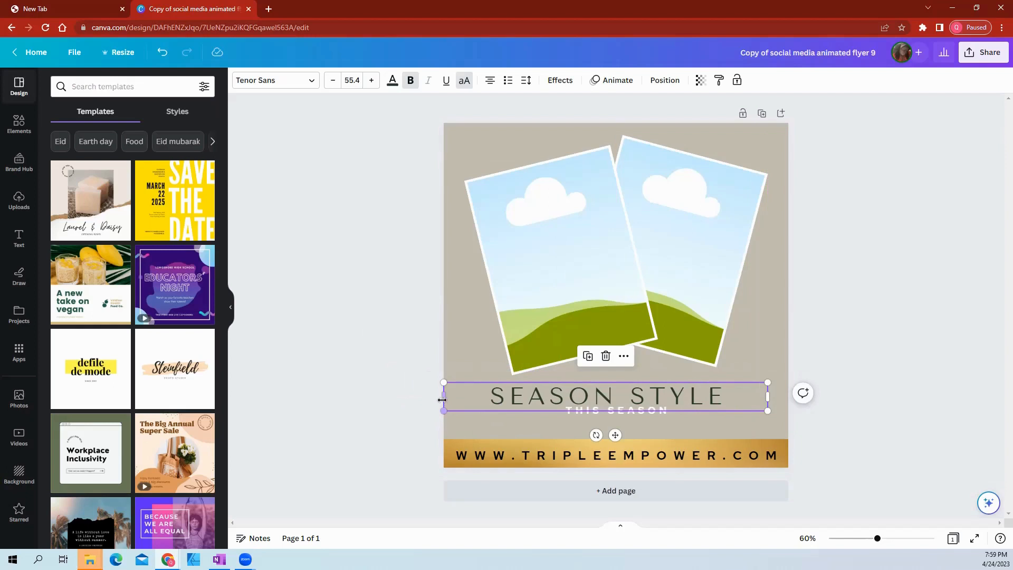
pyautogui.click(530, 319)
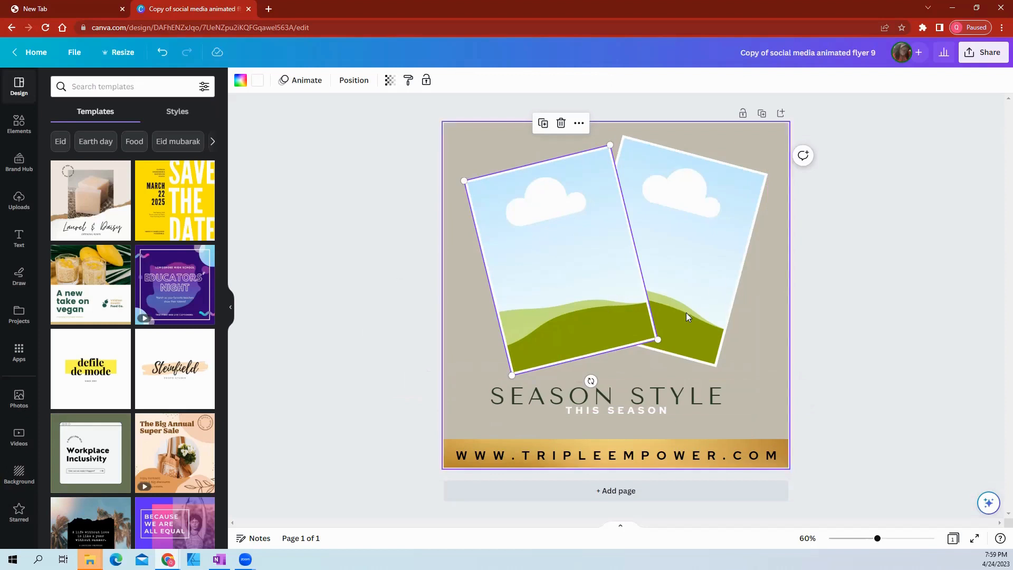
pyautogui.click(706, 399)
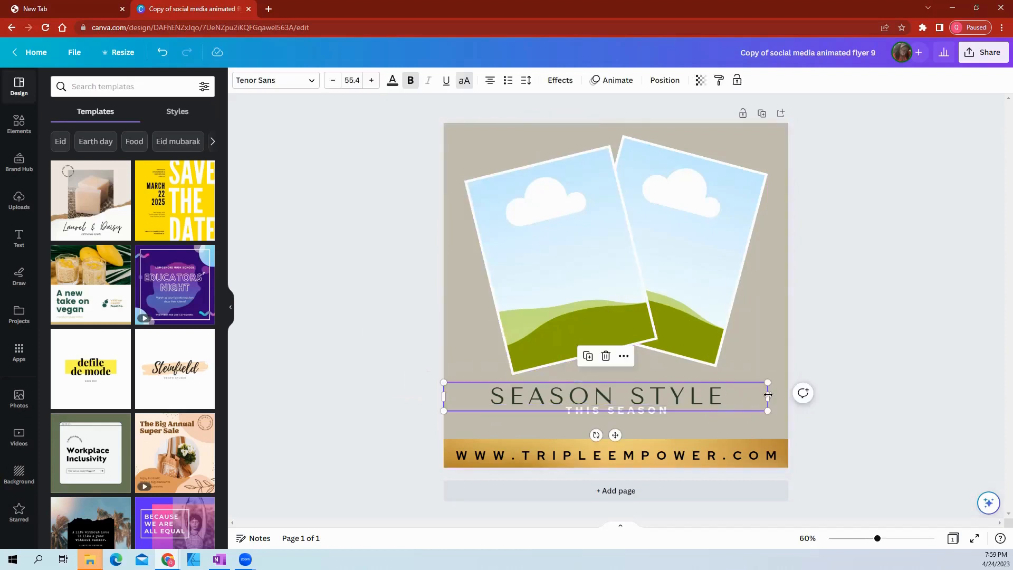
pyautogui.moveTo(768, 394); pyautogui.dragTo(686, 379)
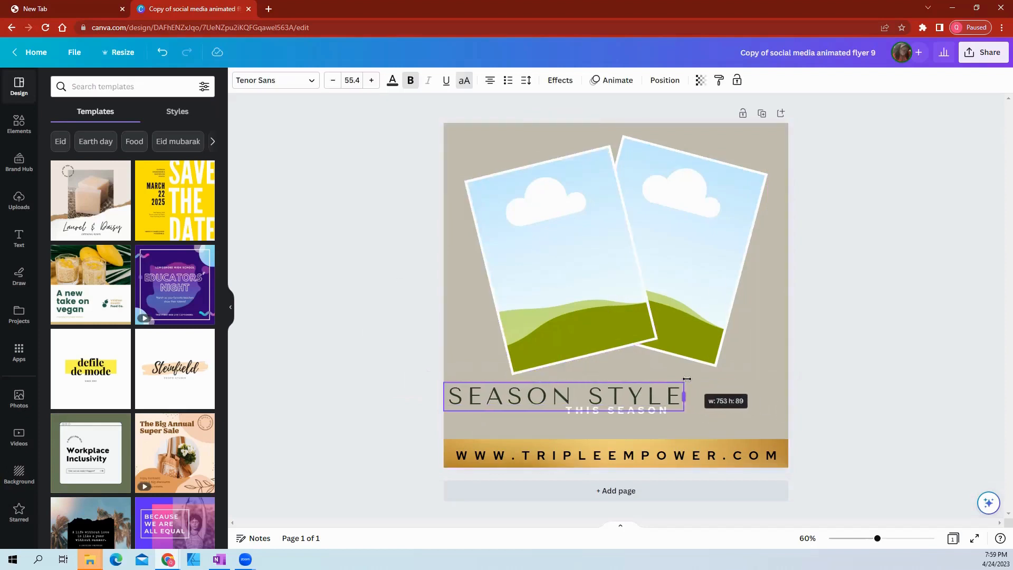
# Widen the gold strip behind the website address so it extends past the page's right edge
pyautogui.click(713, 444)
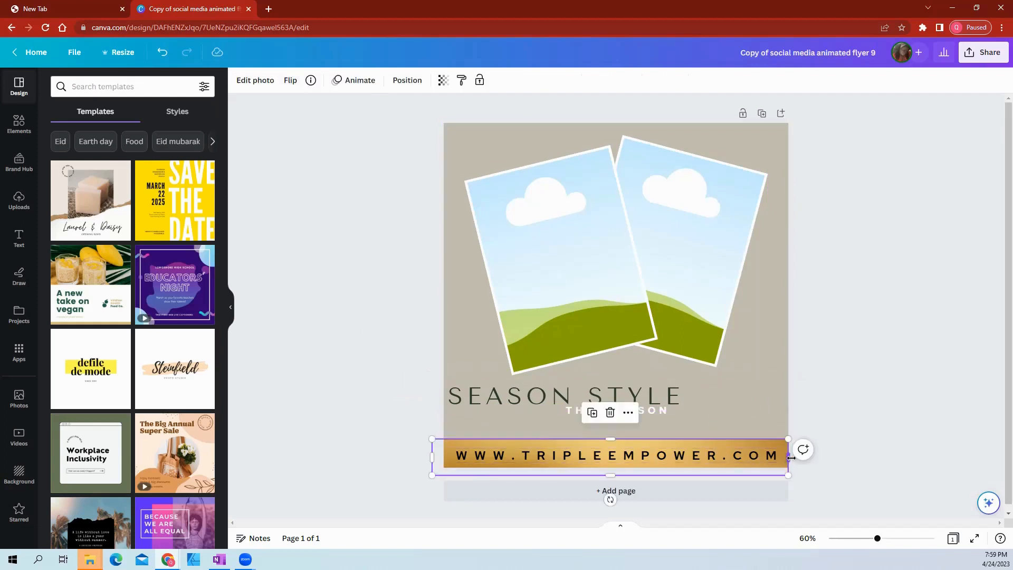
pyautogui.moveTo(790, 457)
pyautogui.mouseDown()
pyautogui.moveTo(646, 462)
pyautogui.moveTo(802, 457)
pyautogui.mouseUp()
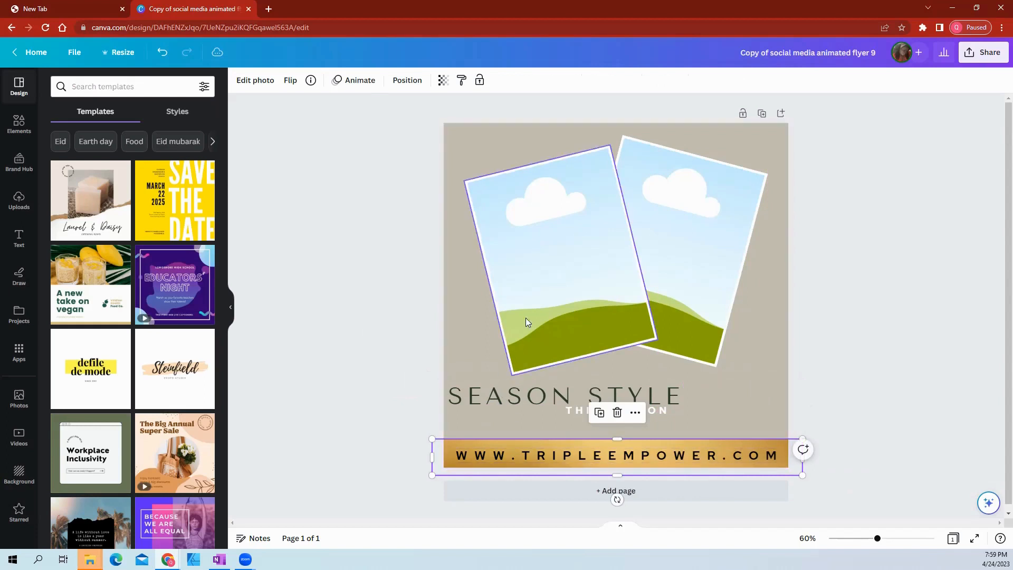
# Centre the "SEASON STYLE" heading horizontally on the page, just above the "THIS SEASON" line
pyautogui.click(536, 399)
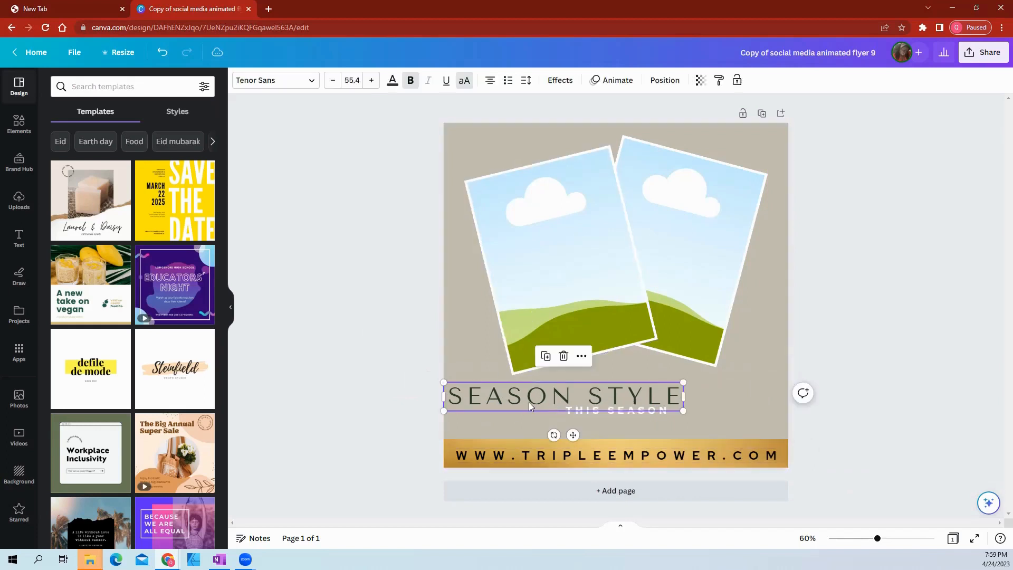
pyautogui.moveTo(528, 403); pyautogui.dragTo(580, 397)
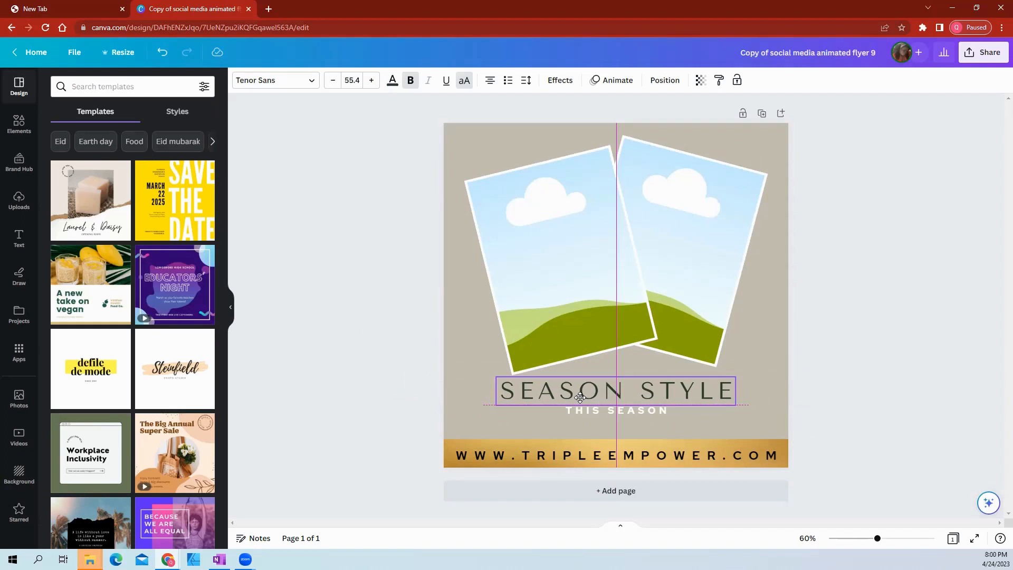
pyautogui.moveTo(580, 398); pyautogui.dragTo(583, 396)
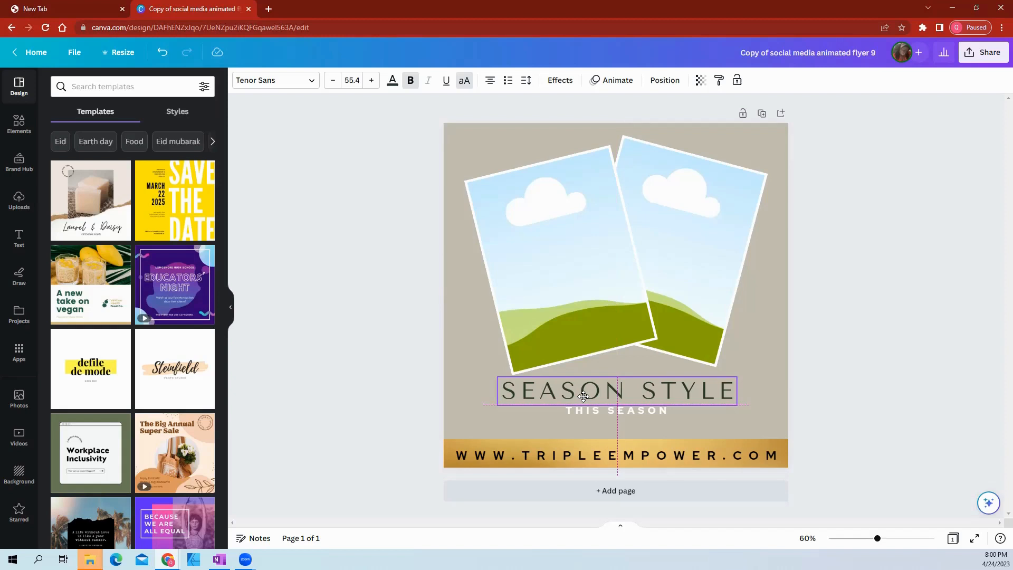
pyautogui.moveTo(583, 396); pyautogui.dragTo(580, 397)
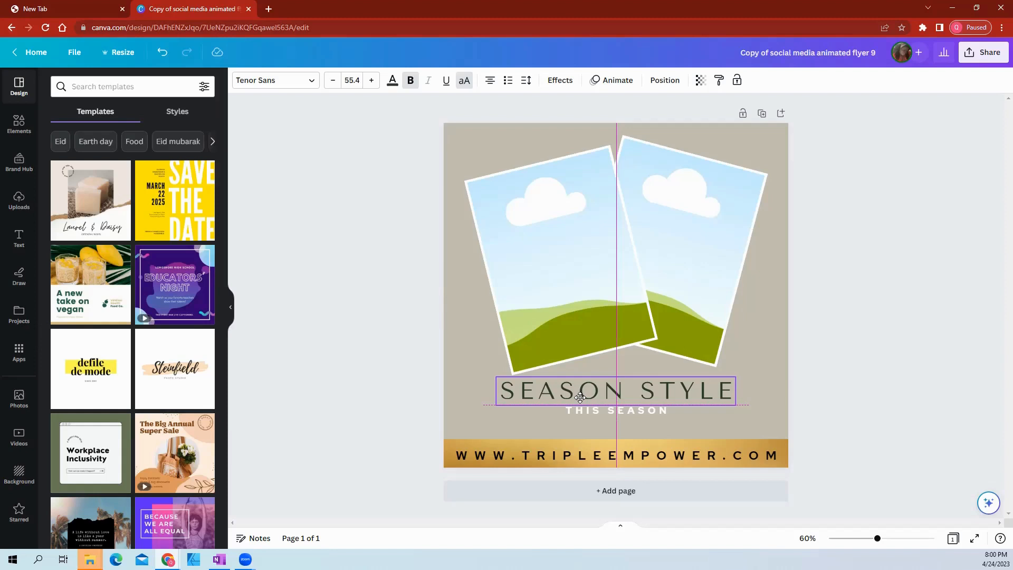
pyautogui.moveTo(580, 397); pyautogui.dragTo(580, 397)
# Narrow the "THIS SEASON" text box to fit its words and centre it closely beneath the heading
pyautogui.click(569, 418)
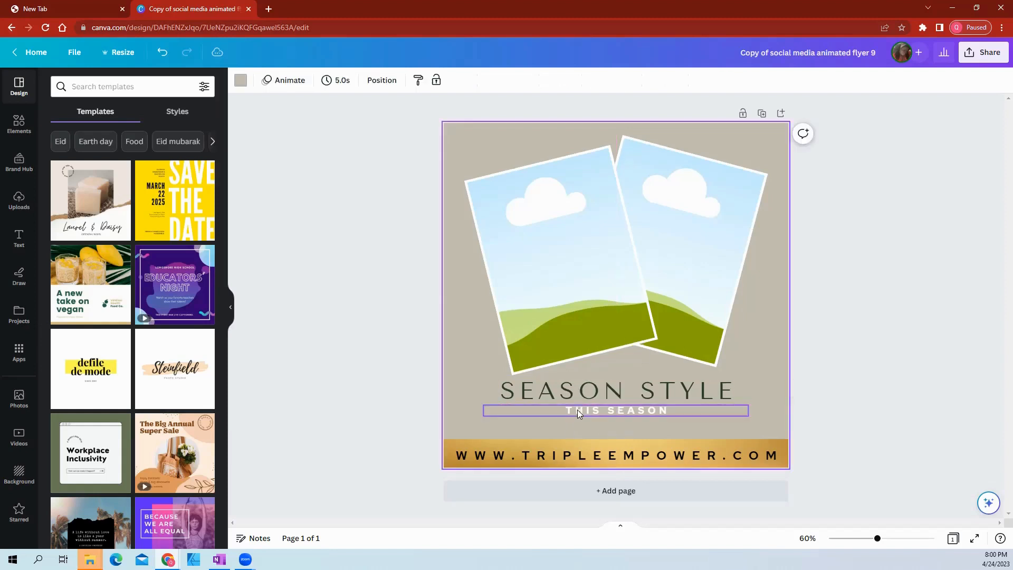
pyautogui.click(577, 410)
pyautogui.moveTo(748, 409); pyautogui.dragTo(605, 410)
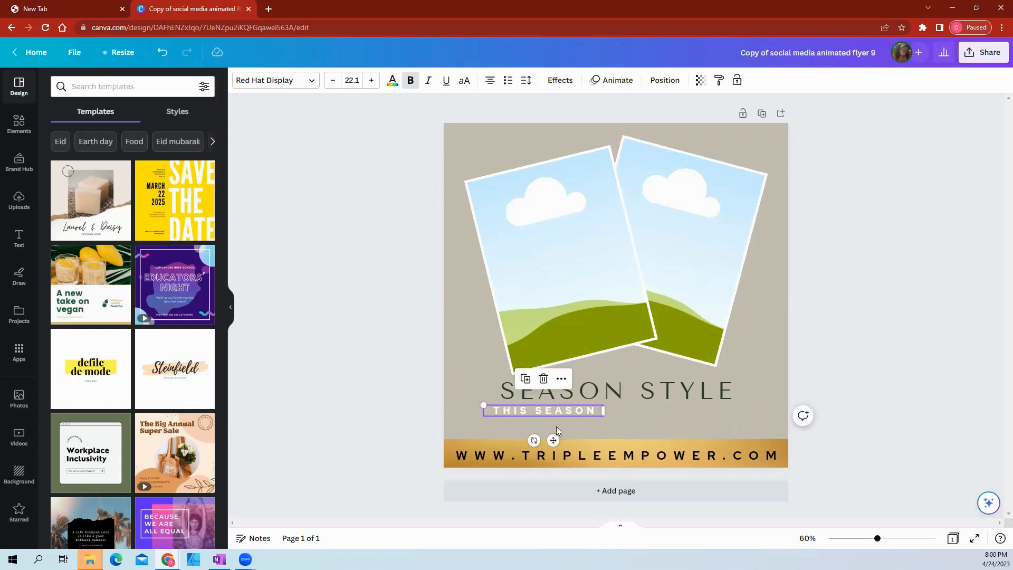
pyautogui.moveTo(555, 446); pyautogui.dragTo(626, 441)
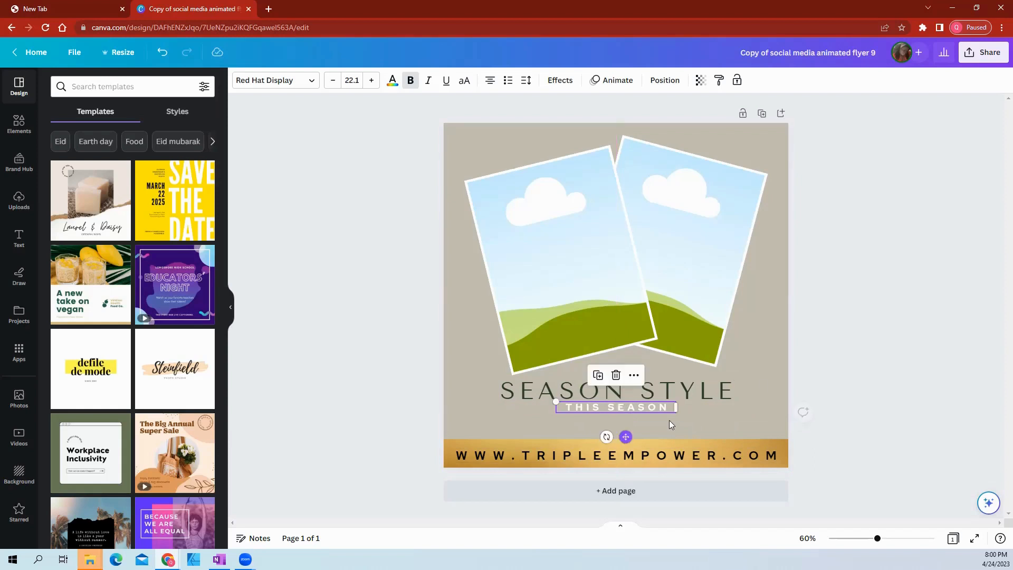
pyautogui.click(948, 260)
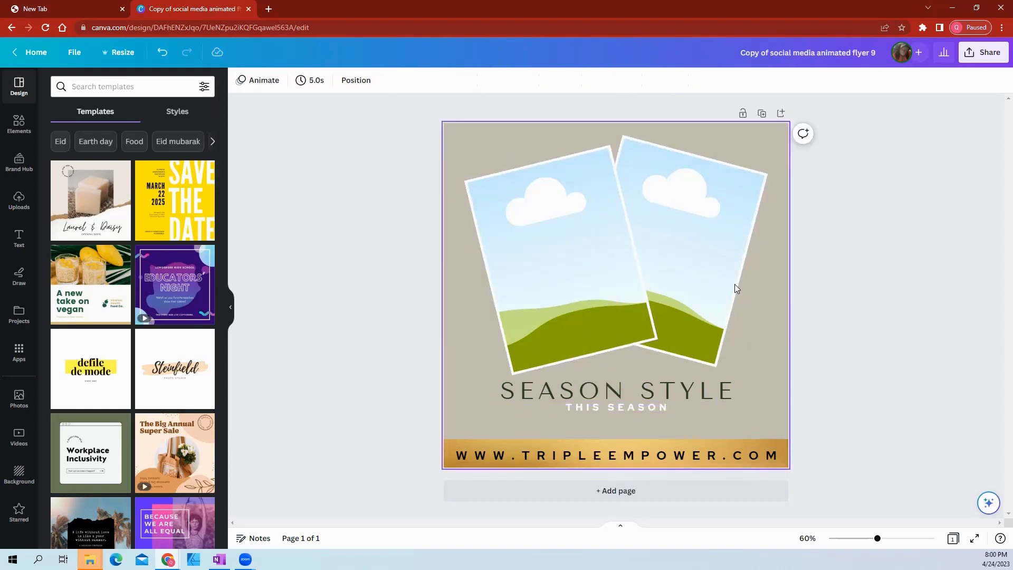
# Lower the gold strip's upper edge to make it slimmer and select the website address text on it
pyautogui.click(565, 395)
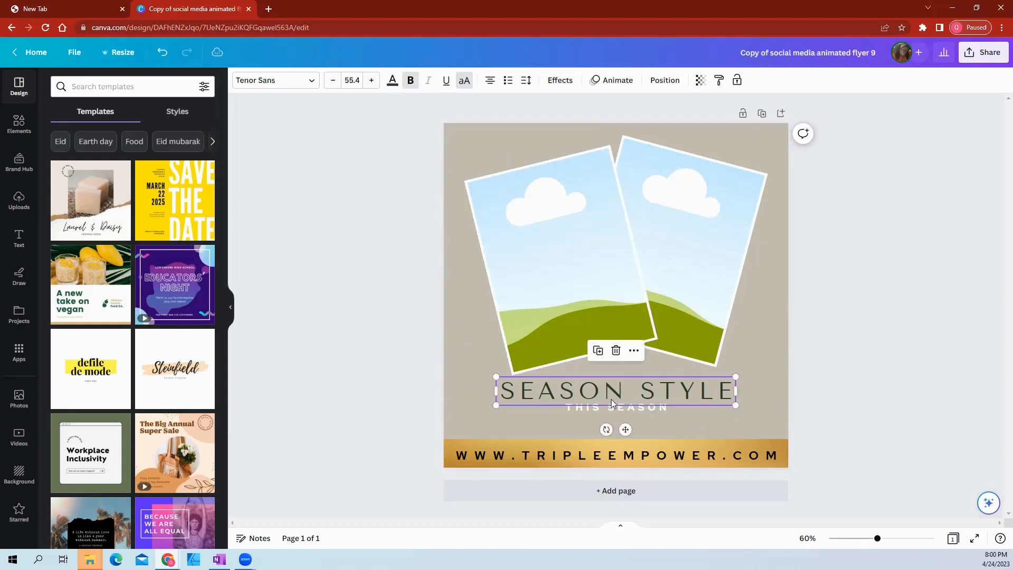
pyautogui.click(763, 427)
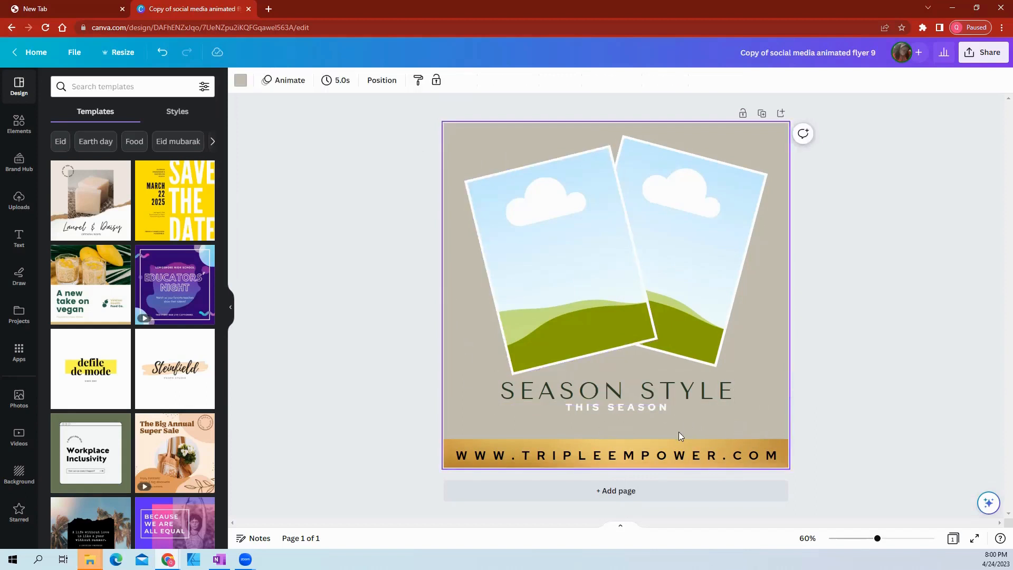
pyautogui.click(614, 444)
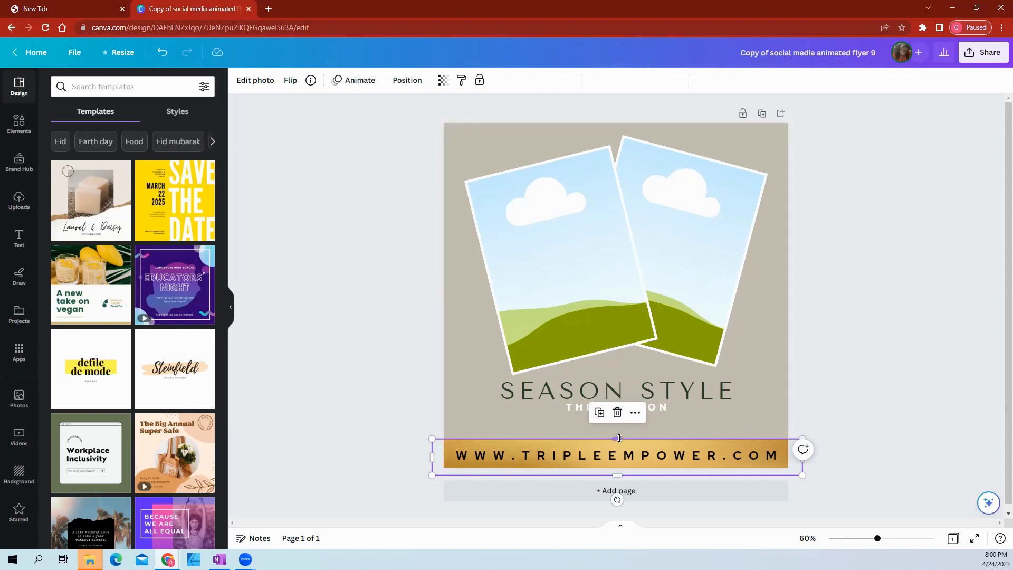
pyautogui.moveTo(622, 439); pyautogui.dragTo(623, 447)
pyautogui.click(635, 460)
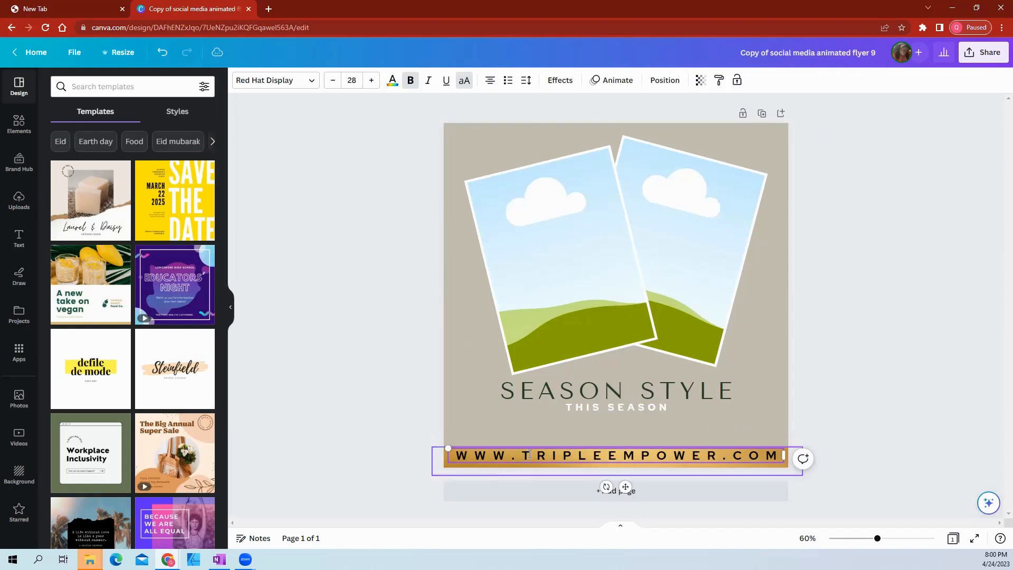
pyautogui.moveTo(525, 454); pyautogui.dragTo(733, 452)
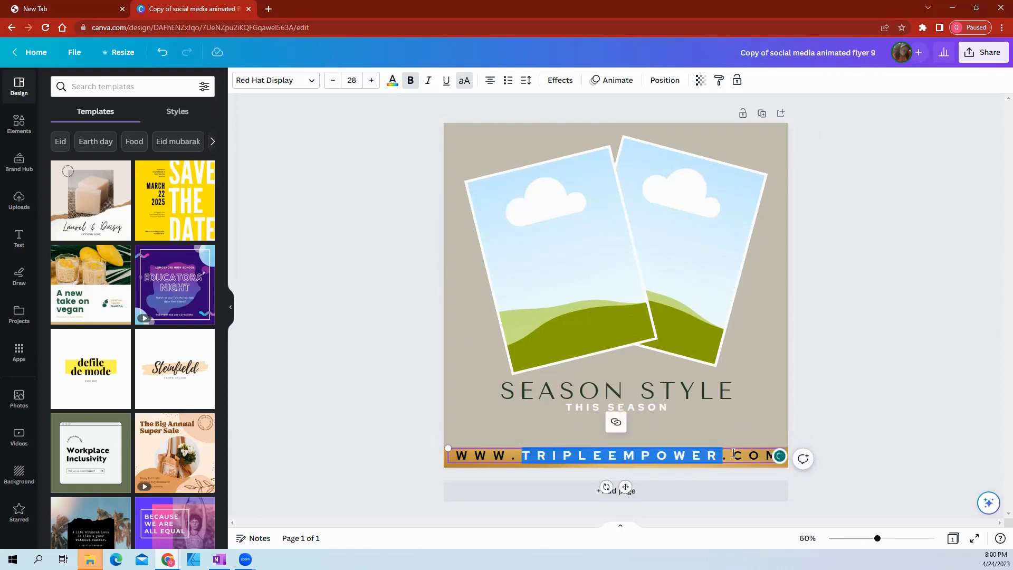
pyautogui.write('TRIPLEEN')
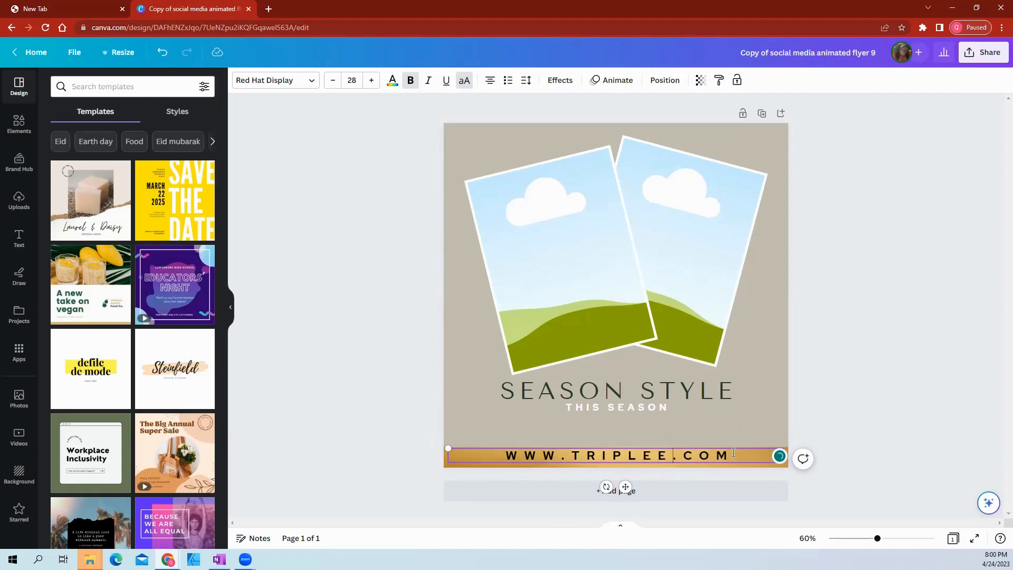
pyautogui.write('MPOWER')
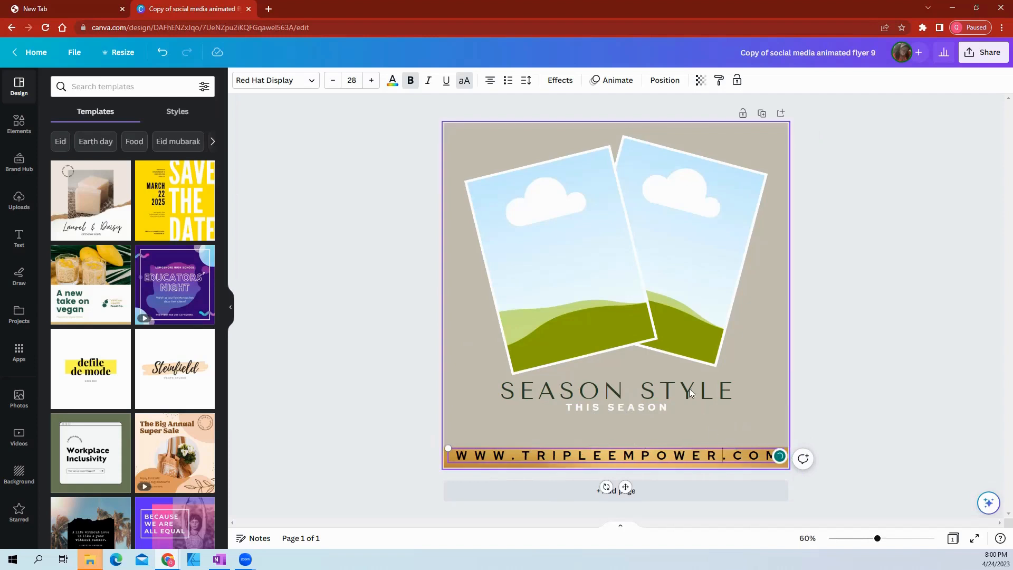
pyautogui.click(335, 464)
# Set the letter spacing of the website address on the gold strip to 605
pyautogui.click(474, 455)
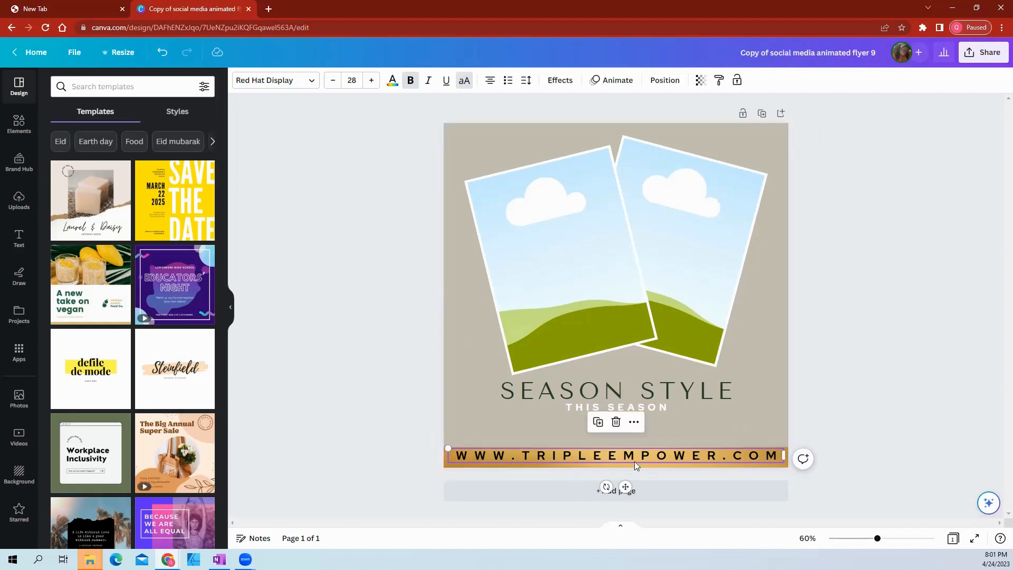
pyautogui.click(527, 83)
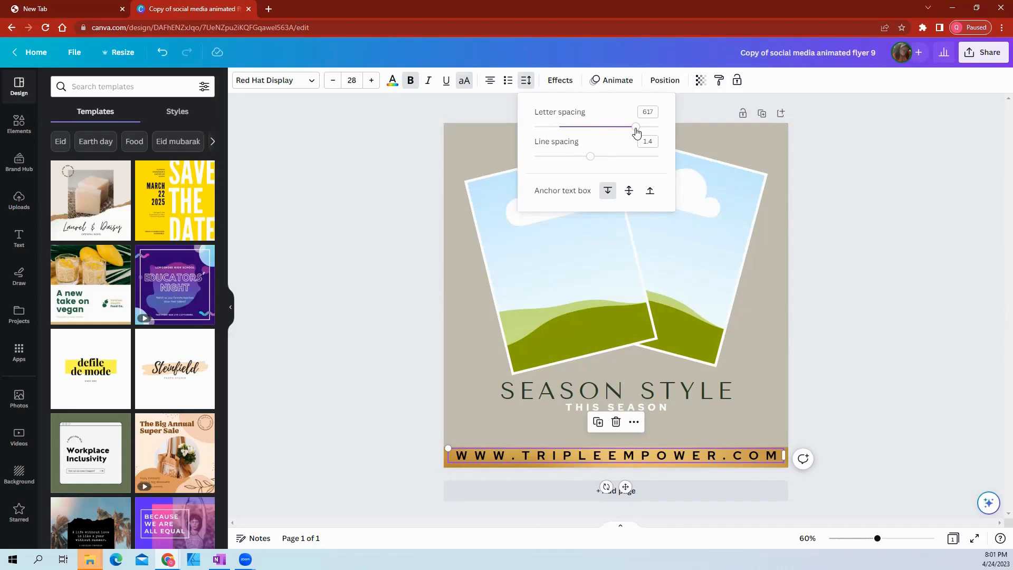
pyautogui.moveTo(636, 132); pyautogui.dragTo(513, 142)
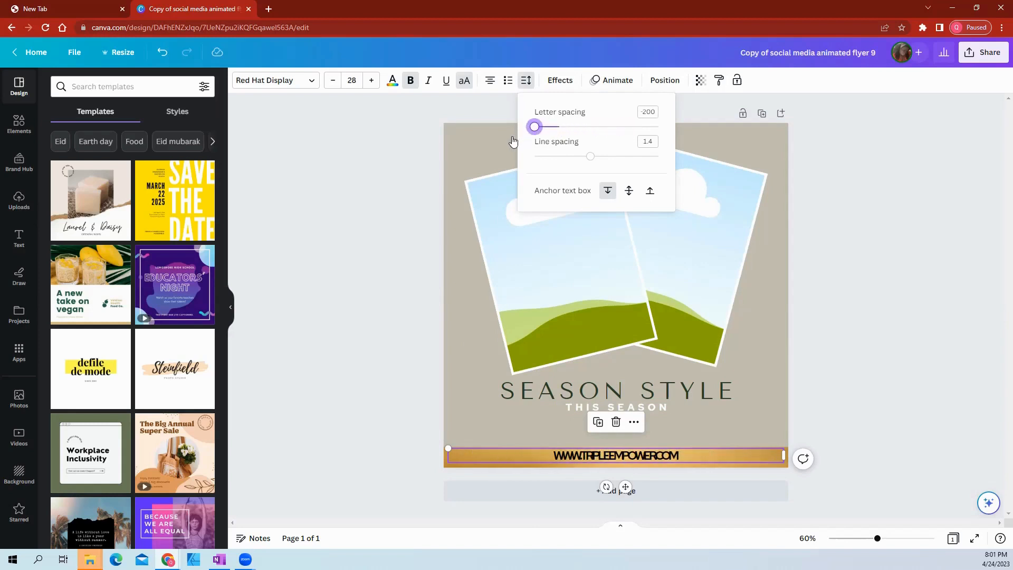
pyautogui.click(615, 135)
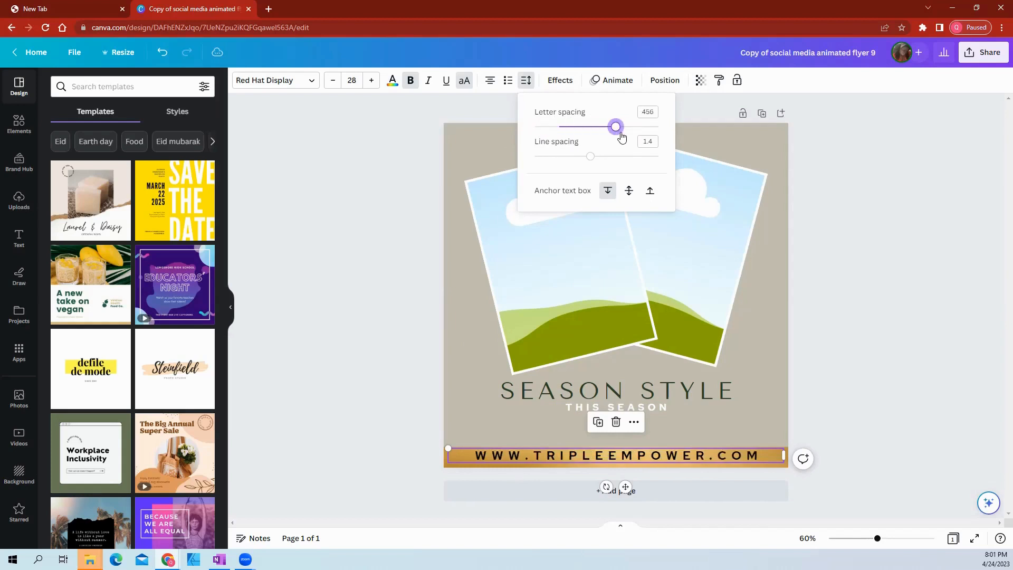
pyautogui.moveTo(622, 136); pyautogui.dragTo(635, 134)
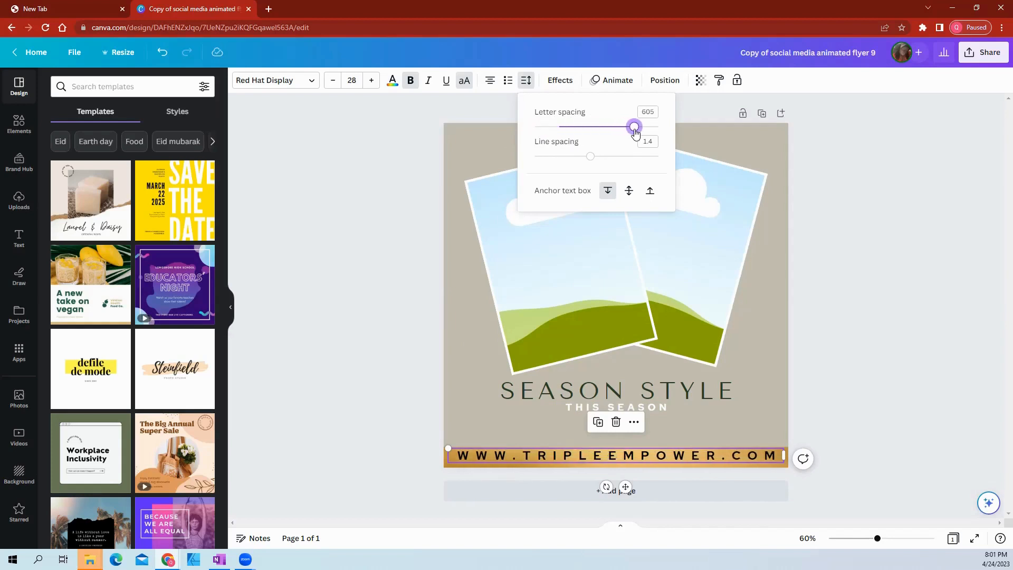
pyautogui.click(866, 212)
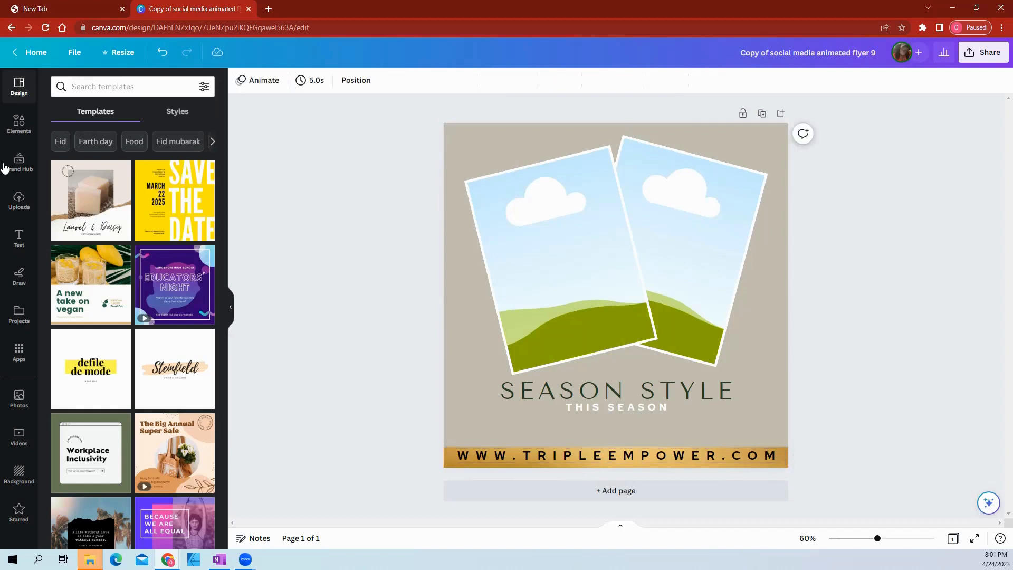
# Fill the left photo frame with the uploaded photo of the woman in a silver fringed dress in a hotel room
pyautogui.click(19, 200)
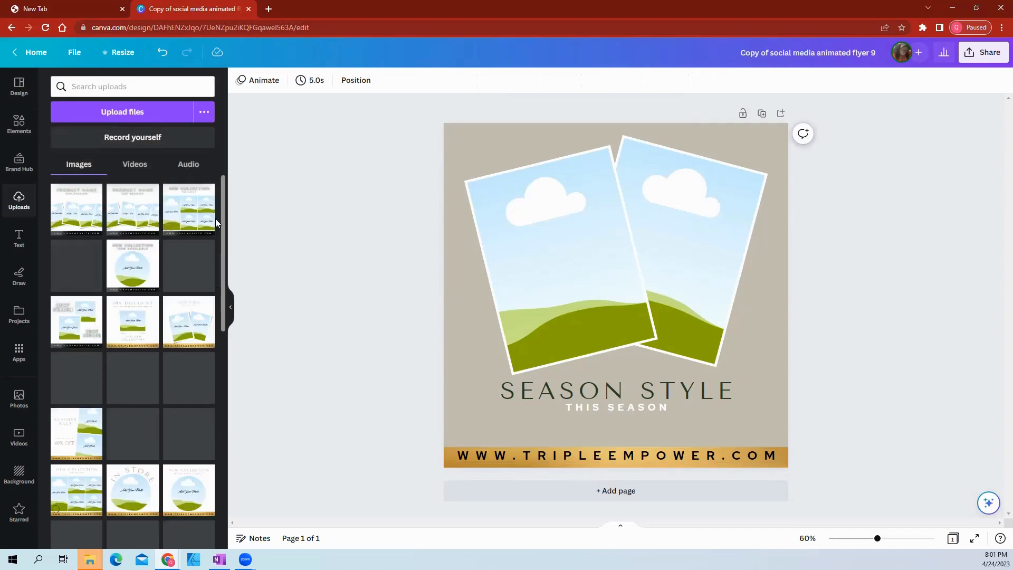
pyautogui.scroll(-15, 222, 183)
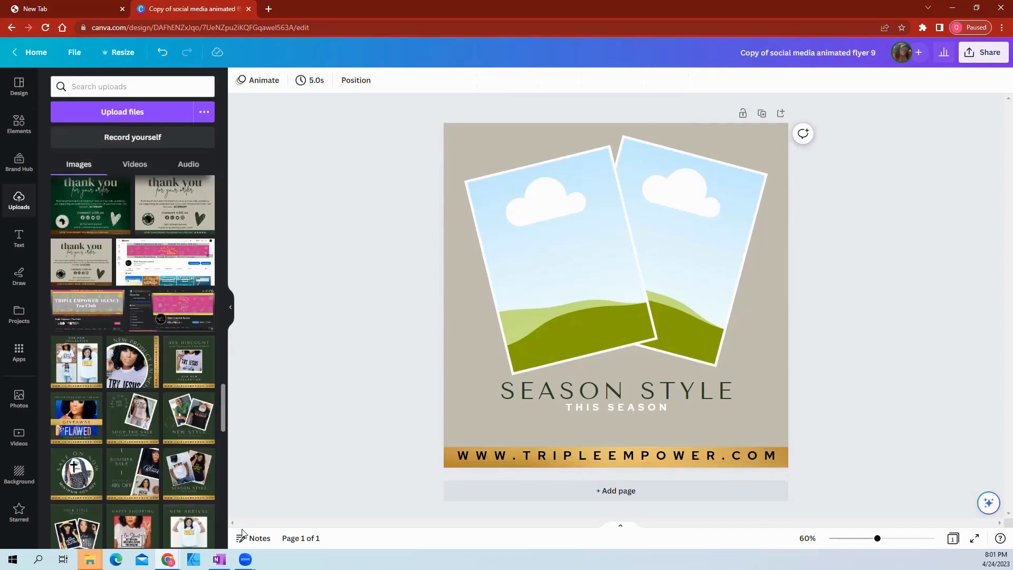
pyautogui.scroll(-10, 220, 402)
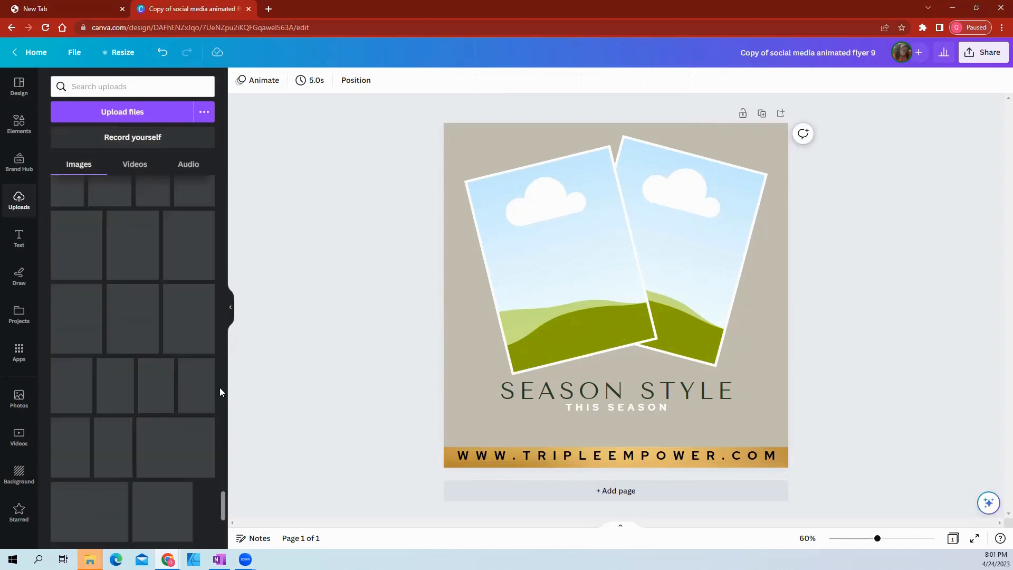
pyautogui.scroll(-5, 219, 389)
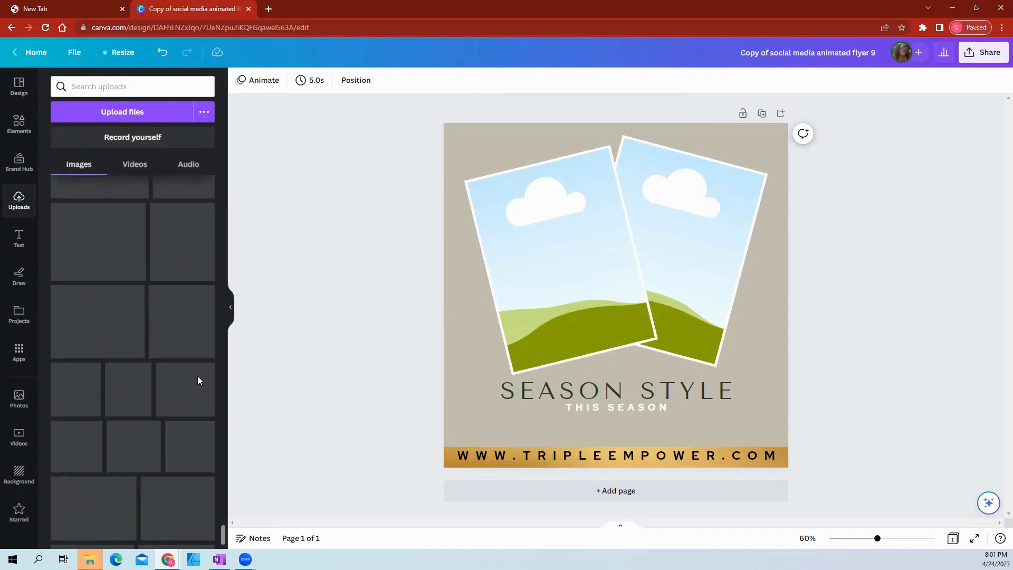
pyautogui.scroll(-3, 195, 382)
pyautogui.middleClick(183, 390)
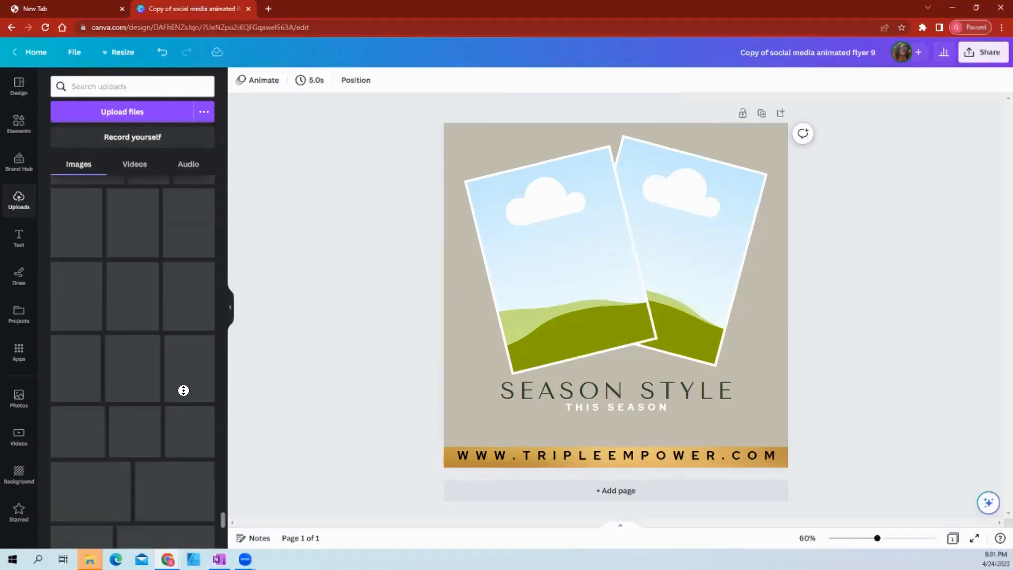
pyautogui.scroll(-8, 183, 390)
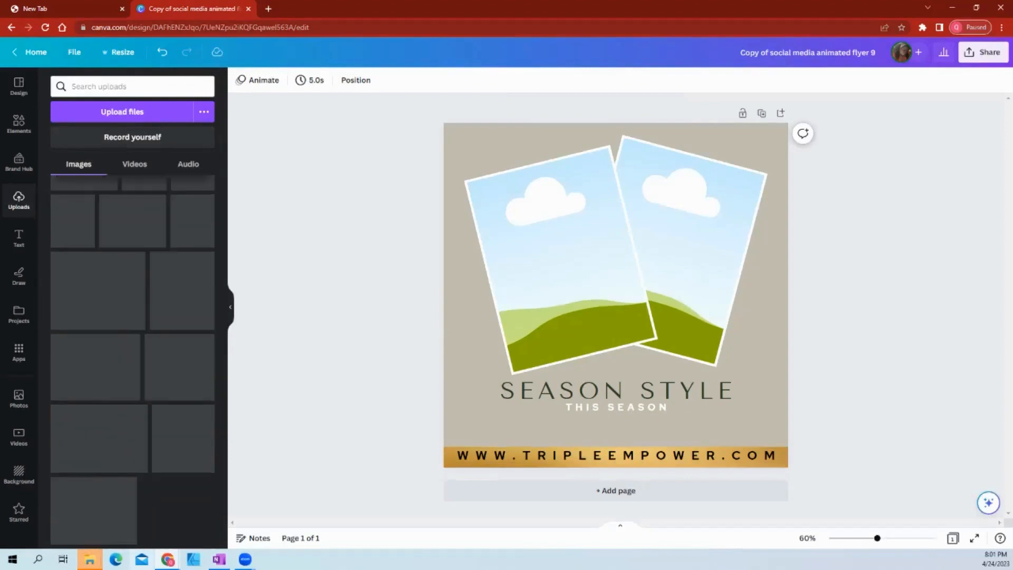
pyautogui.scroll(-5, 152, 479)
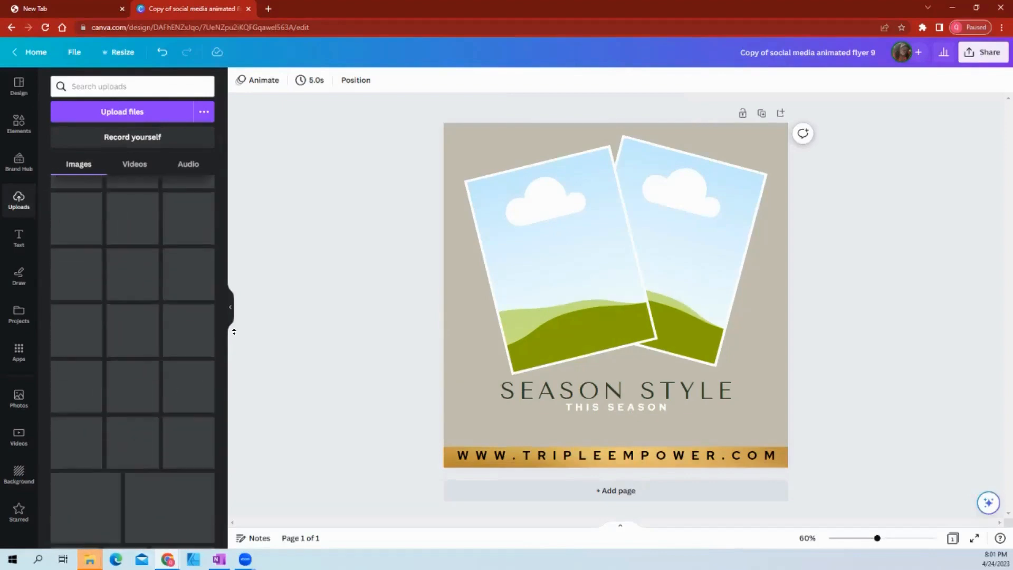
pyautogui.scroll(-6, 179, 361)
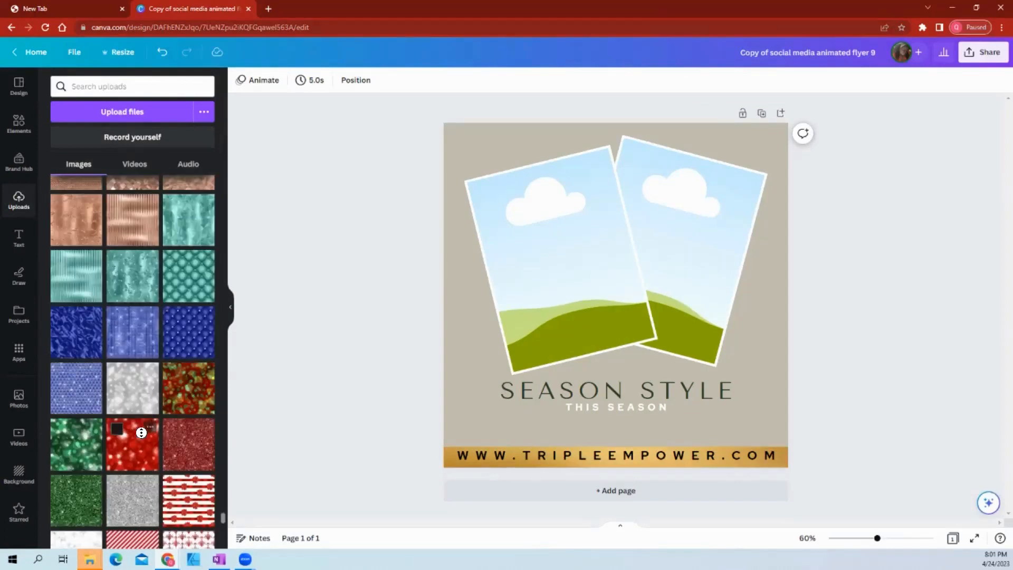
pyautogui.scroll(-5, 132, 446)
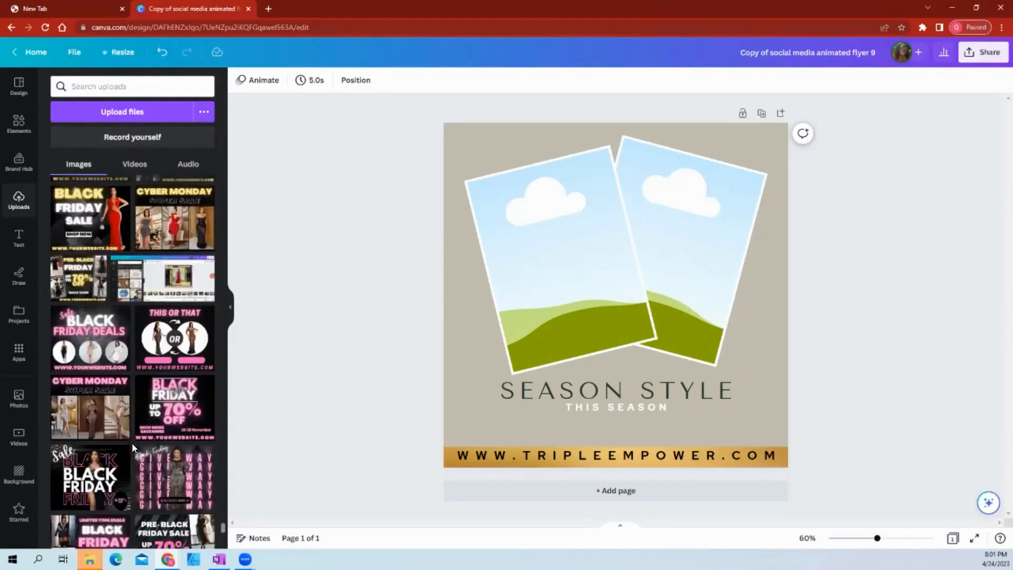
pyautogui.scroll(-5, 132, 446)
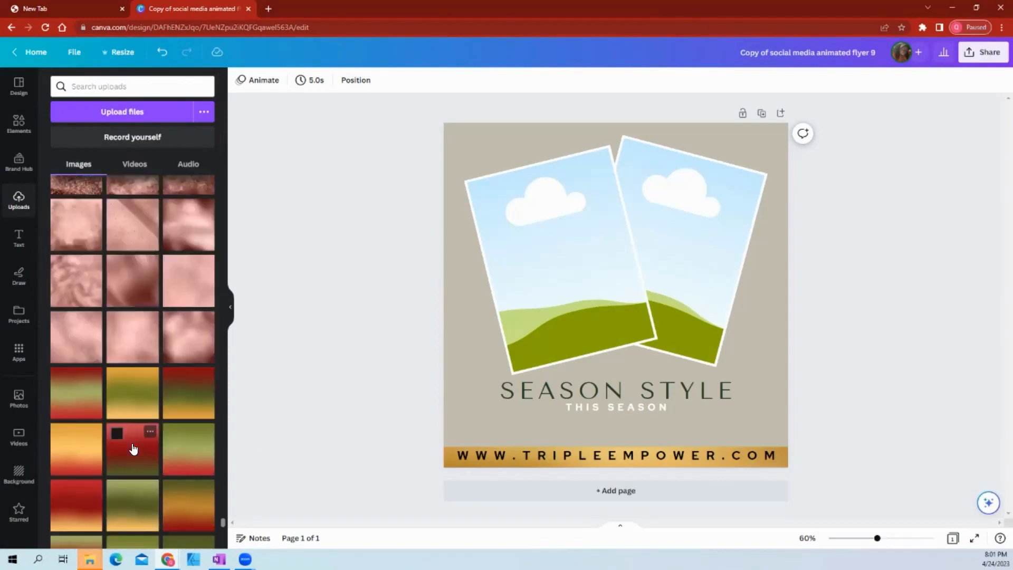
pyautogui.scroll(-5, 132, 445)
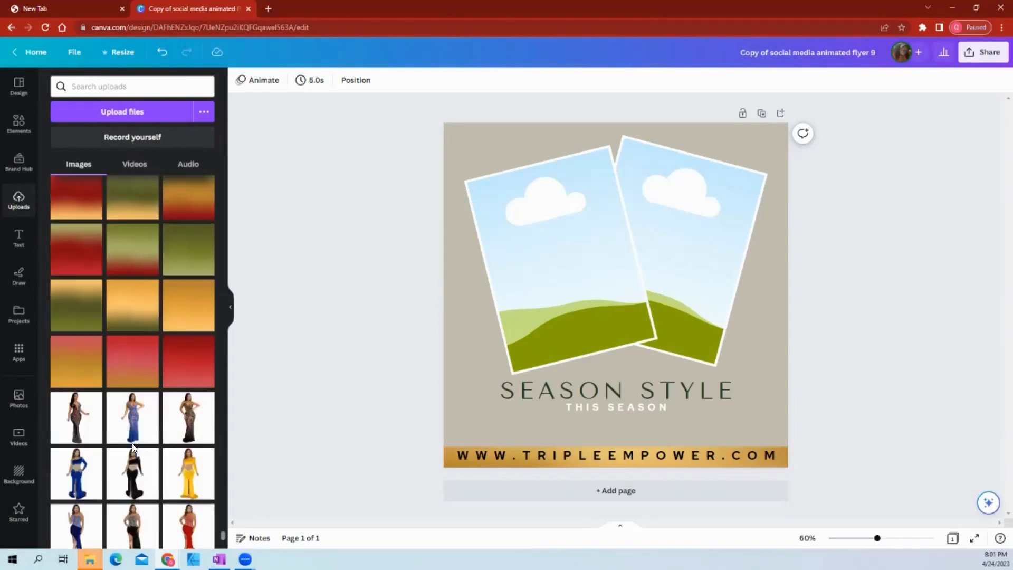
pyautogui.scroll(-5, 132, 446)
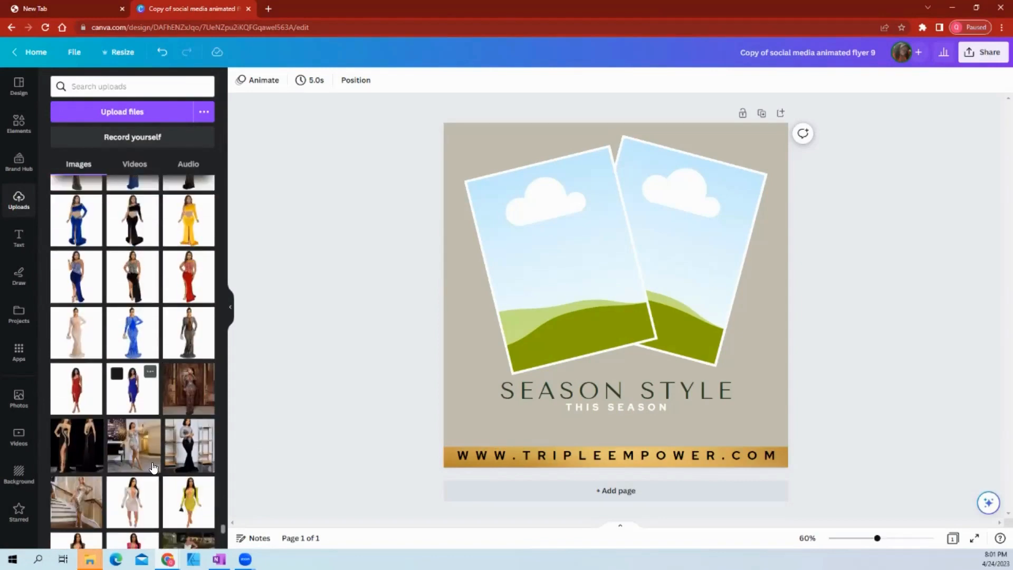
pyautogui.scroll(-5, 153, 467)
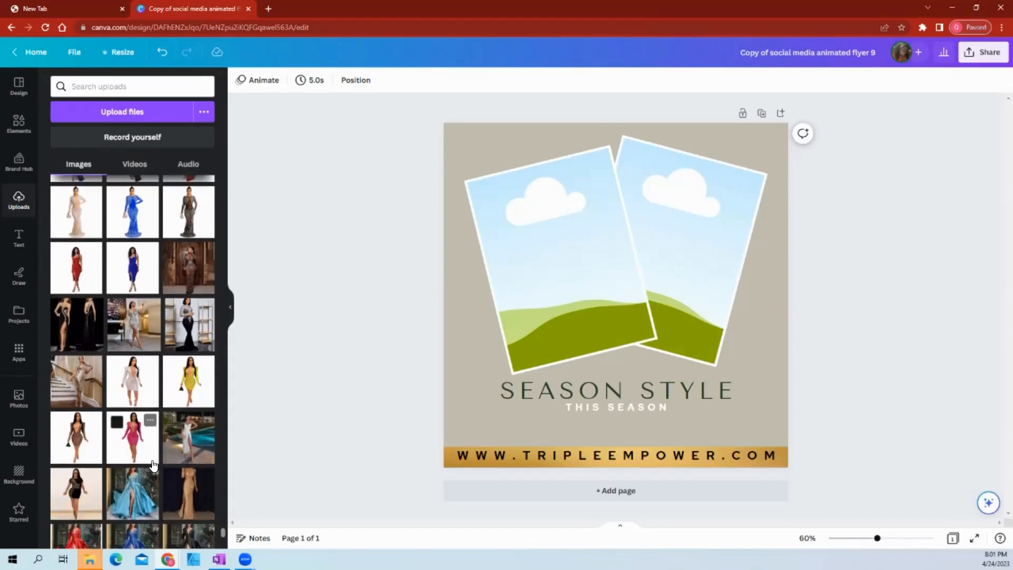
pyautogui.scroll(-4, 153, 464)
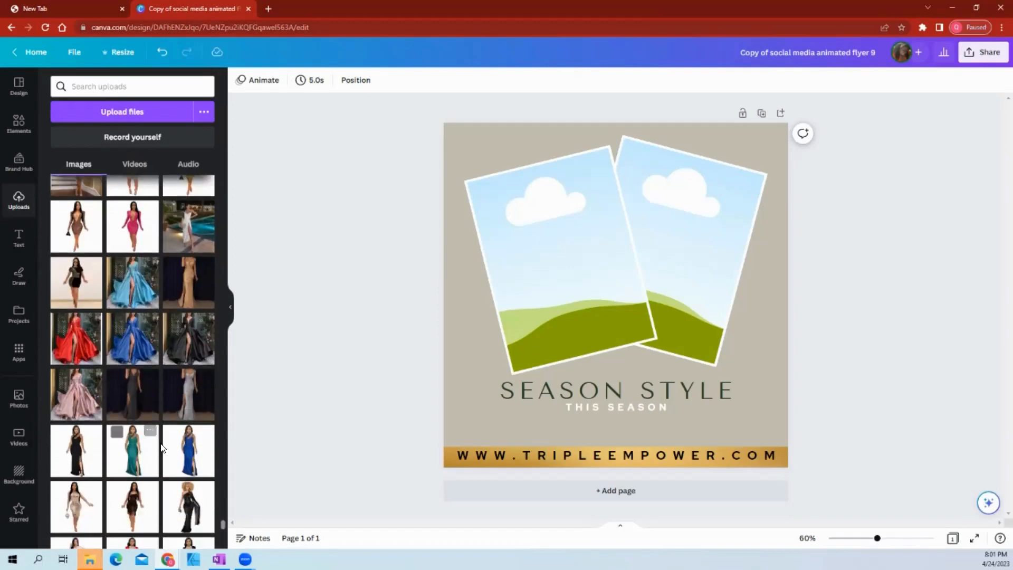
pyautogui.scroll(-6, 162, 447)
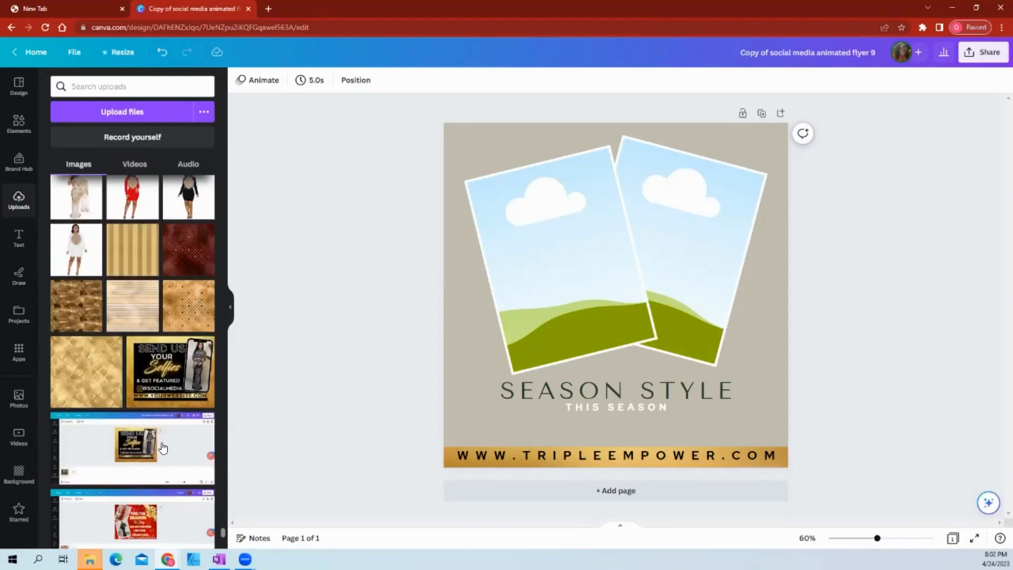
pyautogui.scroll(5, 162, 448)
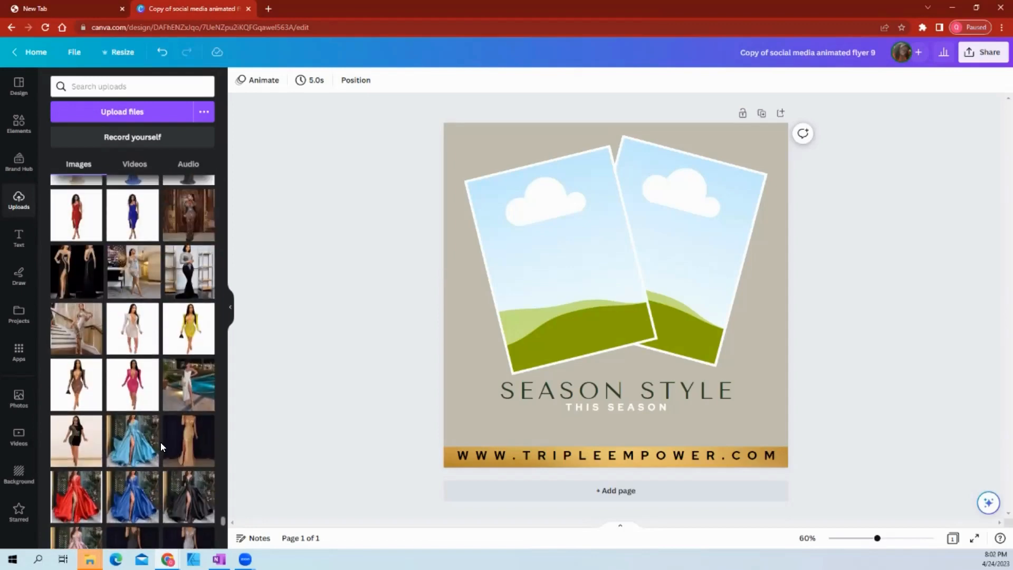
pyautogui.scroll(1, 164, 445)
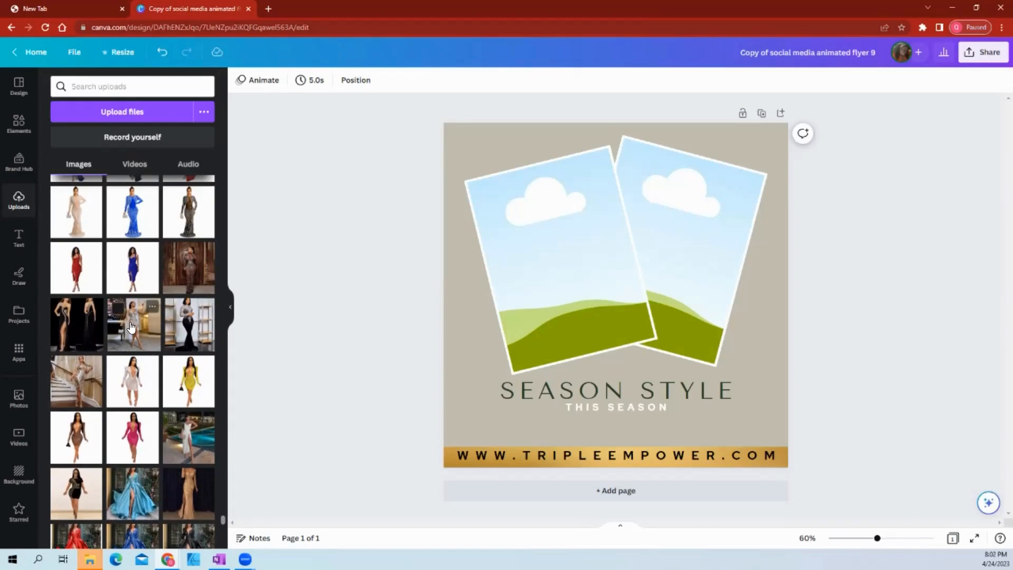
pyautogui.moveTo(131, 327); pyautogui.dragTo(543, 277)
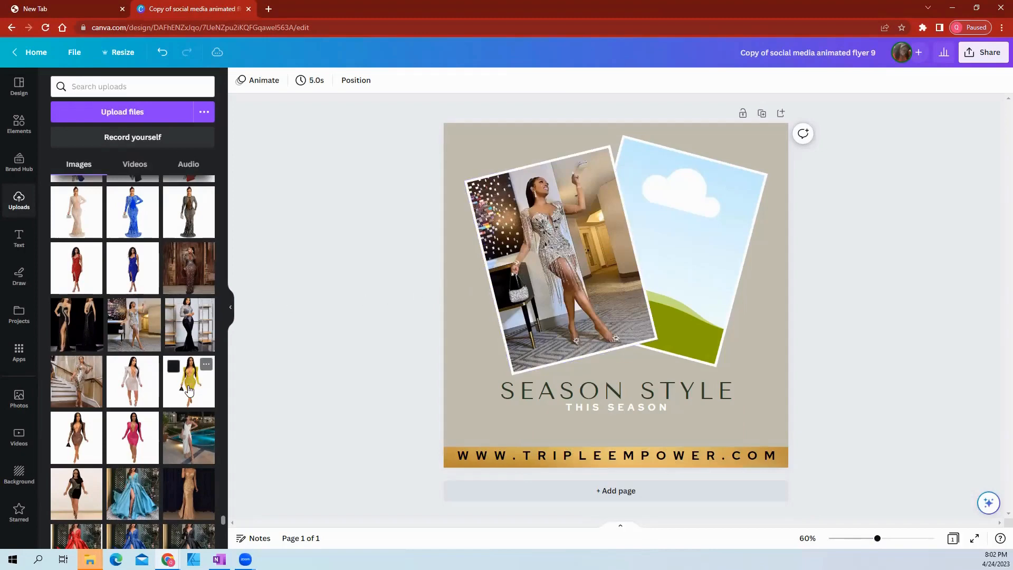
# Try the yellow dress photo in the right photo frame, and replace it with the brown sequinned gown photo taken by a wooden door
pyautogui.moveTo(188, 390); pyautogui.dragTo(651, 229)
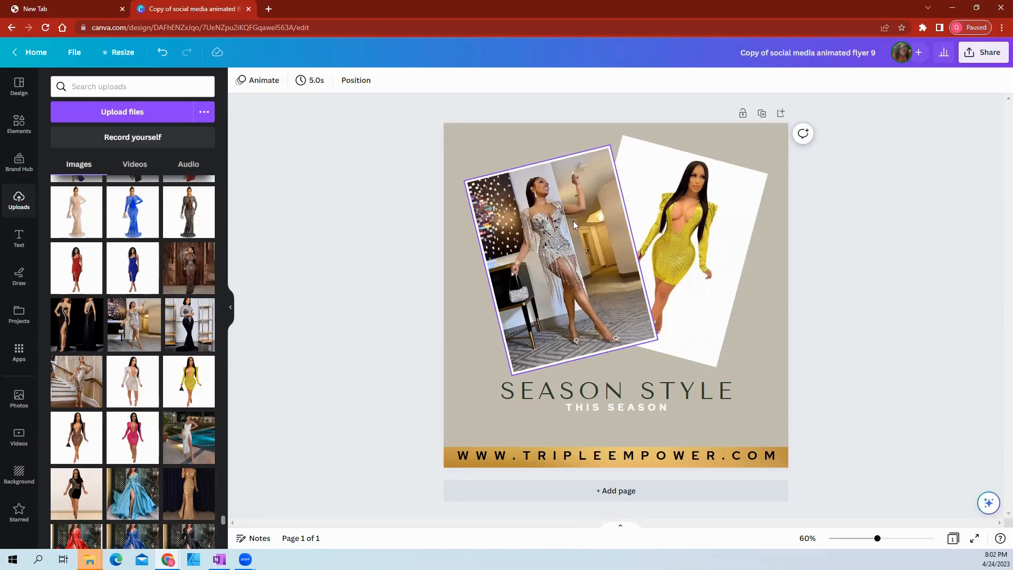
pyautogui.click(706, 221)
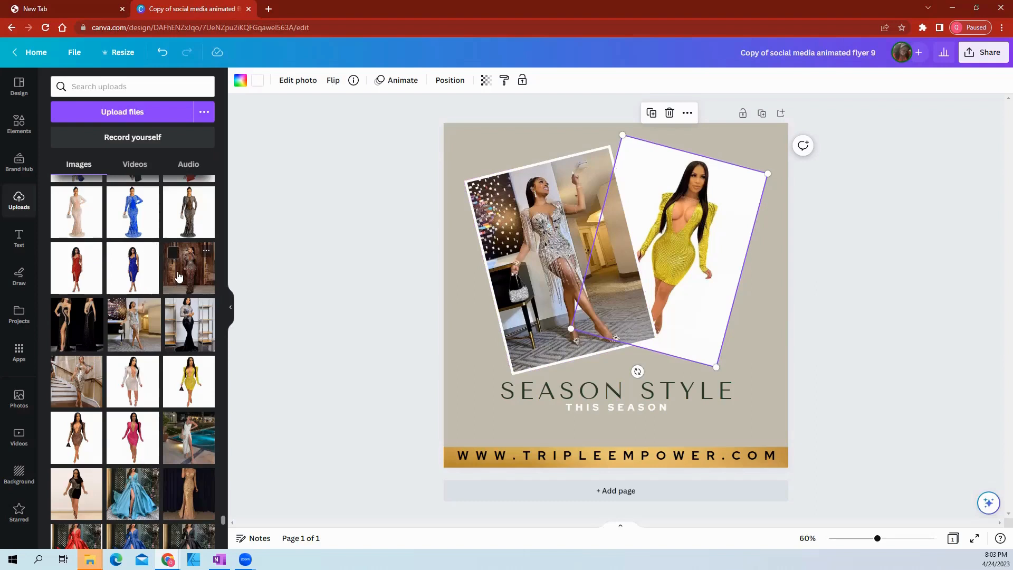
pyautogui.moveTo(179, 276); pyautogui.dragTo(652, 255)
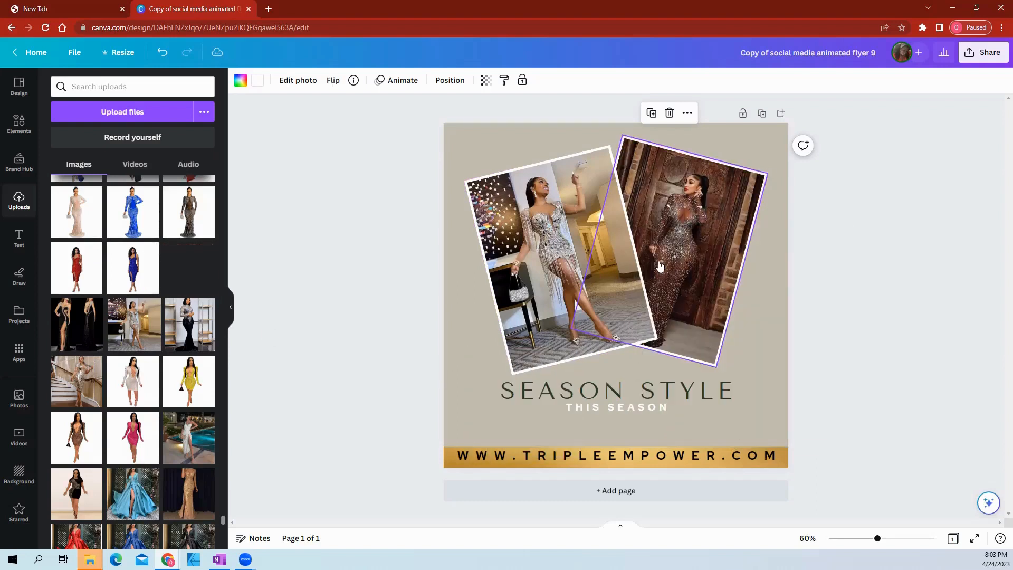
pyautogui.click(850, 293)
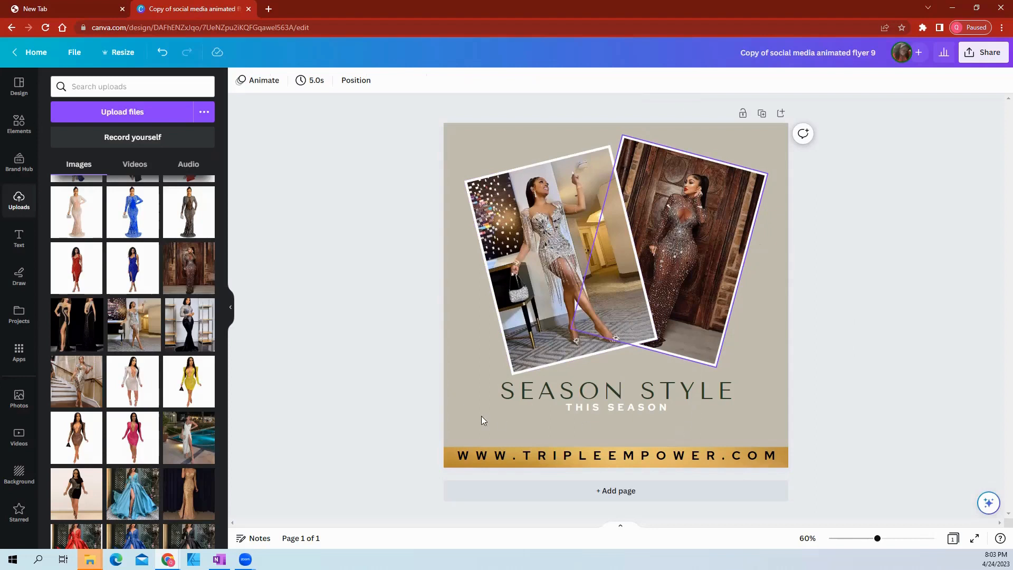
# Move the "SEASON STYLE" heading and "THIS SEASON" line down together, keeping them centred just above the gold strip
pyautogui.click(535, 395)
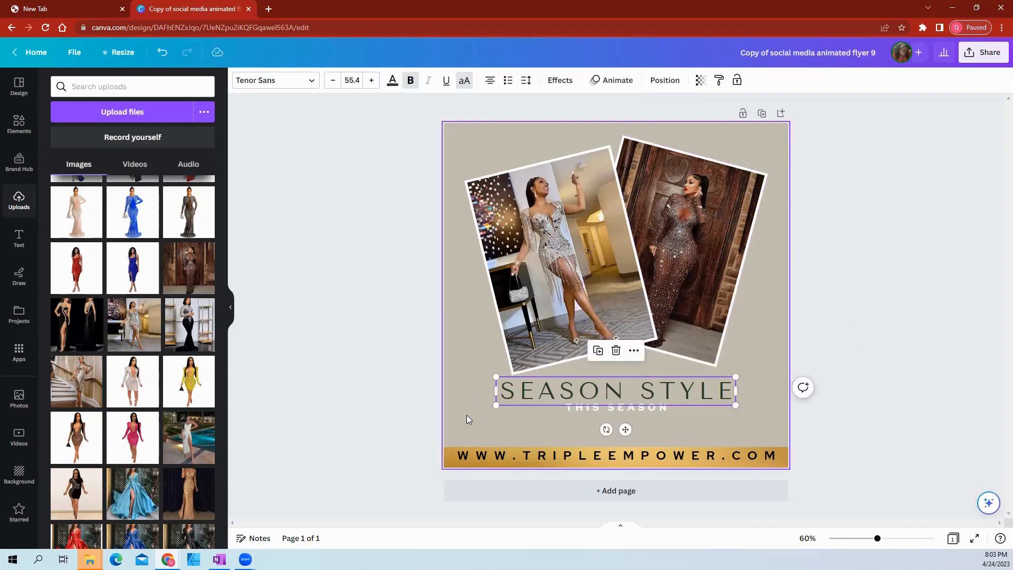
pyautogui.click(476, 379)
pyautogui.moveTo(476, 378); pyautogui.dragTo(663, 422)
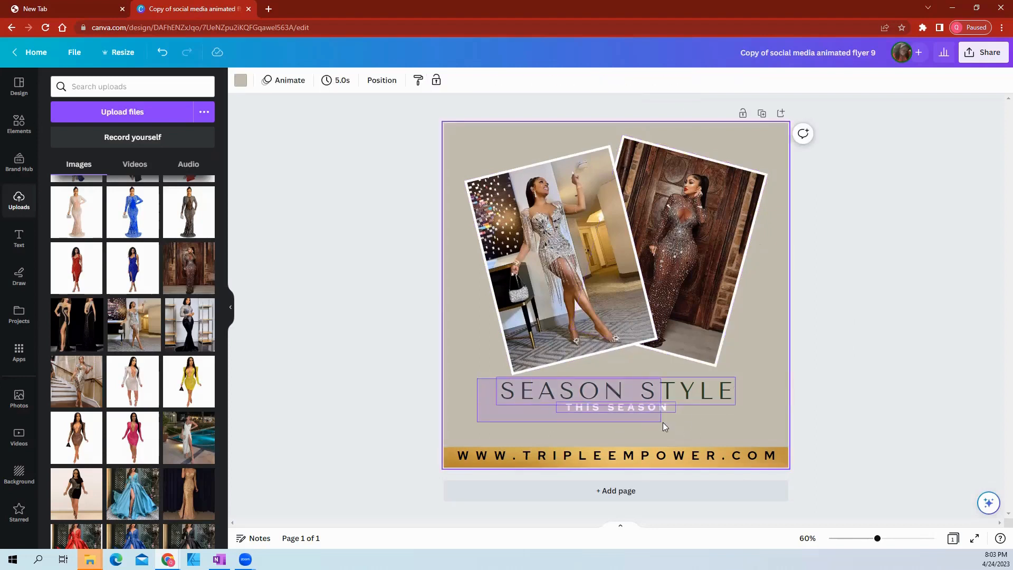
pyautogui.click(589, 351)
pyautogui.click(865, 339)
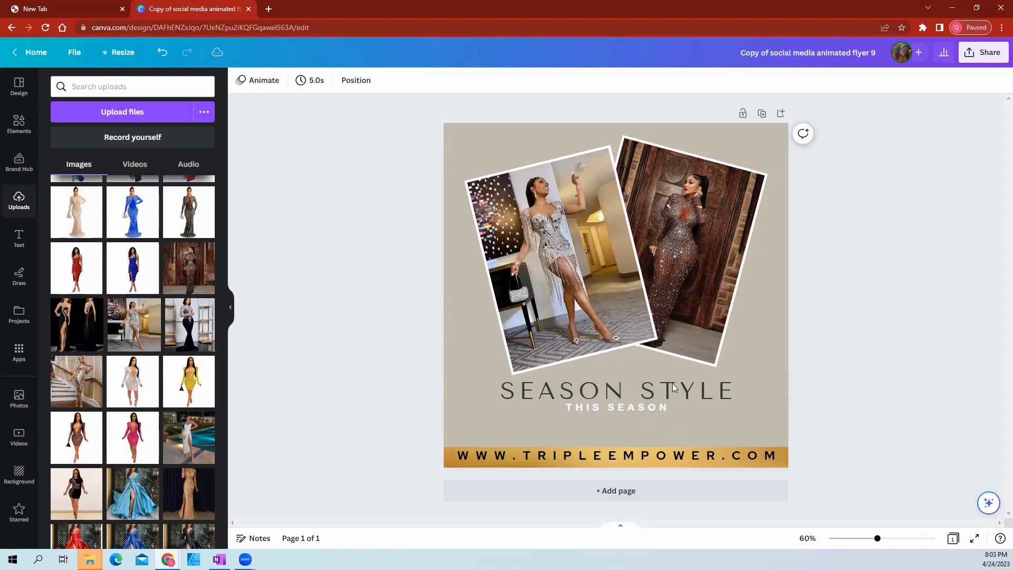
pyautogui.click(589, 397)
pyautogui.moveTo(590, 394); pyautogui.dragTo(590, 415)
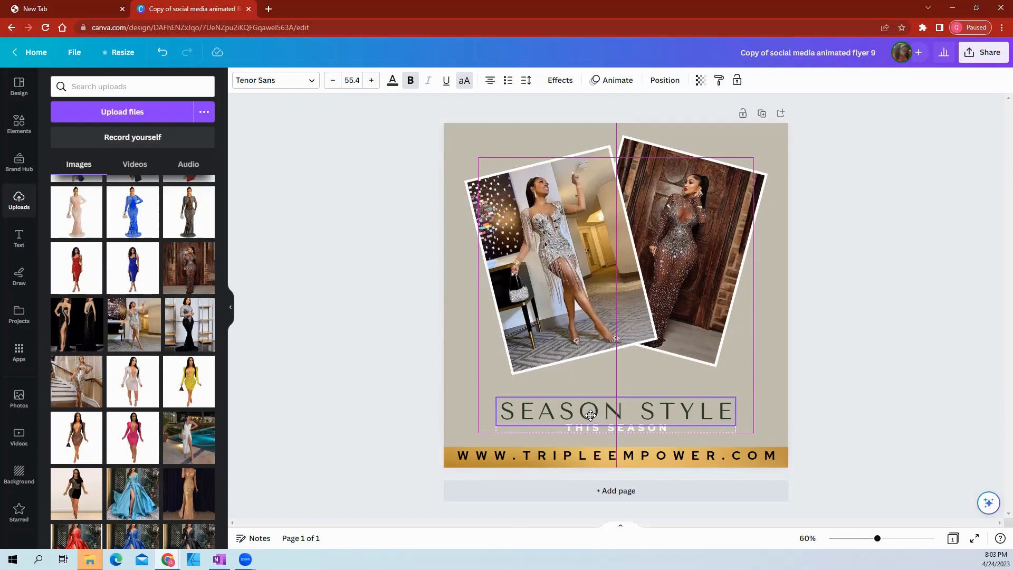
# Spread the two photos apart by moving the right one down and outward and the left one slightly outward, and enlarge the left photo
pyautogui.click(857, 342)
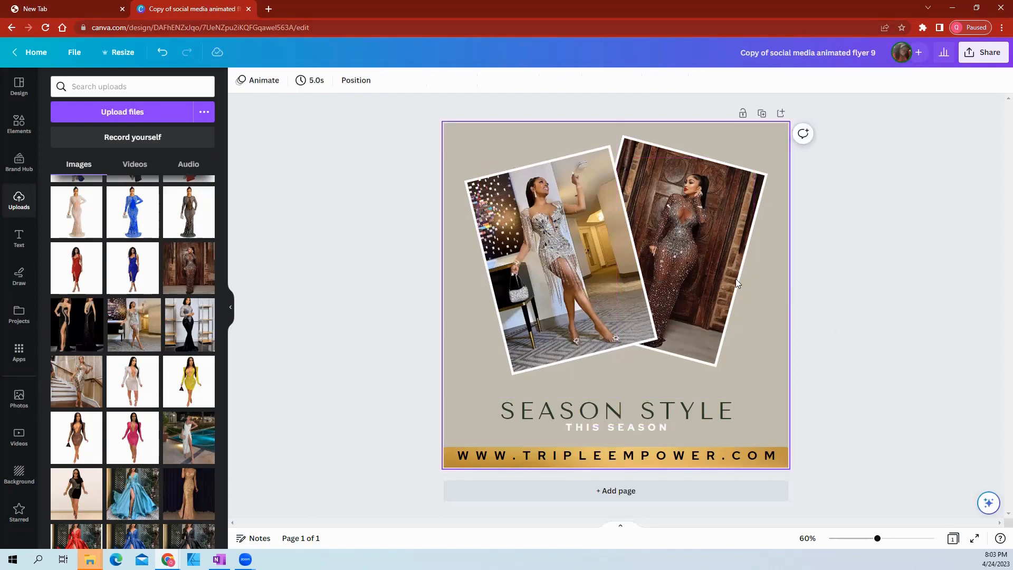
pyautogui.click(703, 264)
pyautogui.moveTo(703, 263); pyautogui.dragTo(716, 272)
pyautogui.moveTo(526, 305); pyautogui.dragTo(518, 305)
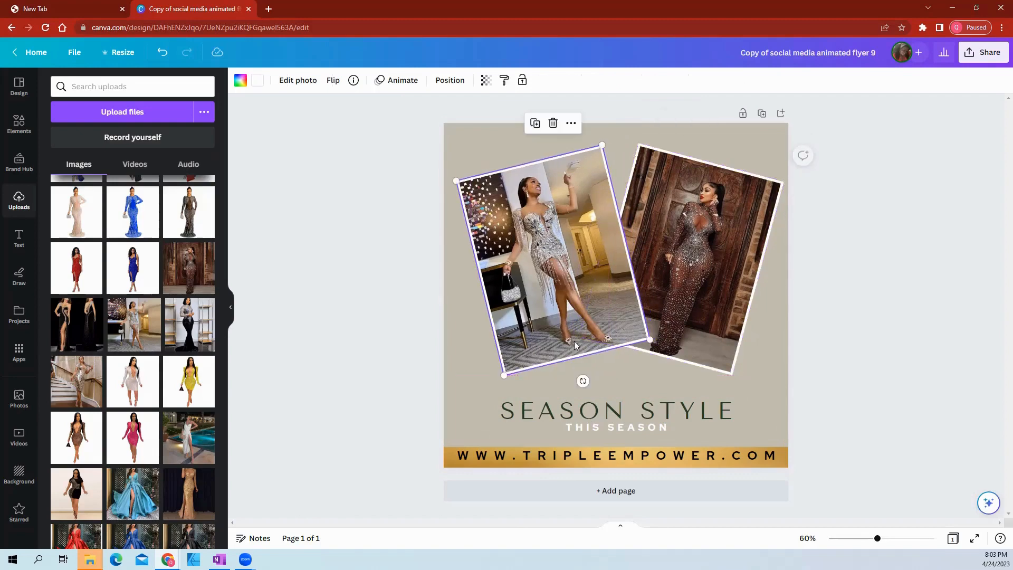
pyautogui.moveTo(648, 337); pyautogui.dragTo(670, 361)
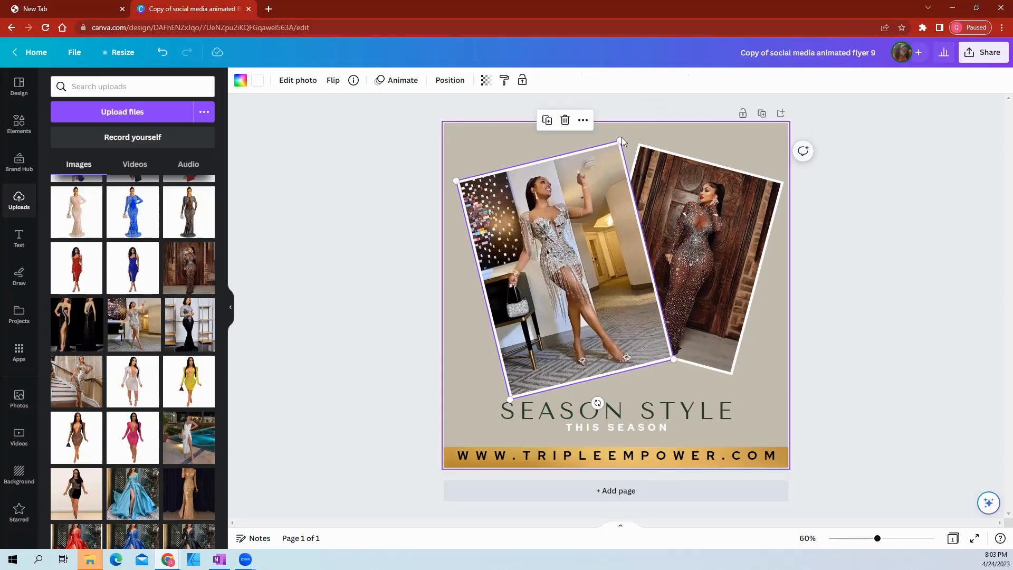
pyautogui.moveTo(621, 140); pyautogui.dragTo(625, 130)
# Enlarge the brown gown photo and reposition it behind the left photo, keeping its outer corner just inside the flyer's right edge
pyautogui.click(728, 258)
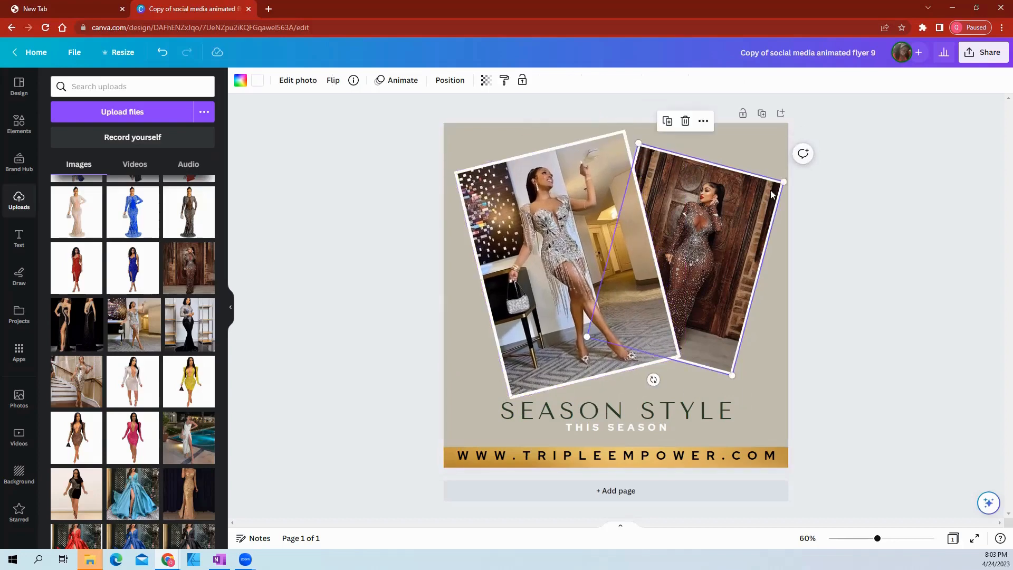
pyautogui.moveTo(783, 182); pyautogui.dragTo(805, 175)
pyautogui.moveTo(714, 261)
pyautogui.mouseDown()
pyautogui.moveTo(700, 264)
pyautogui.moveTo(703, 271)
pyautogui.mouseUp()
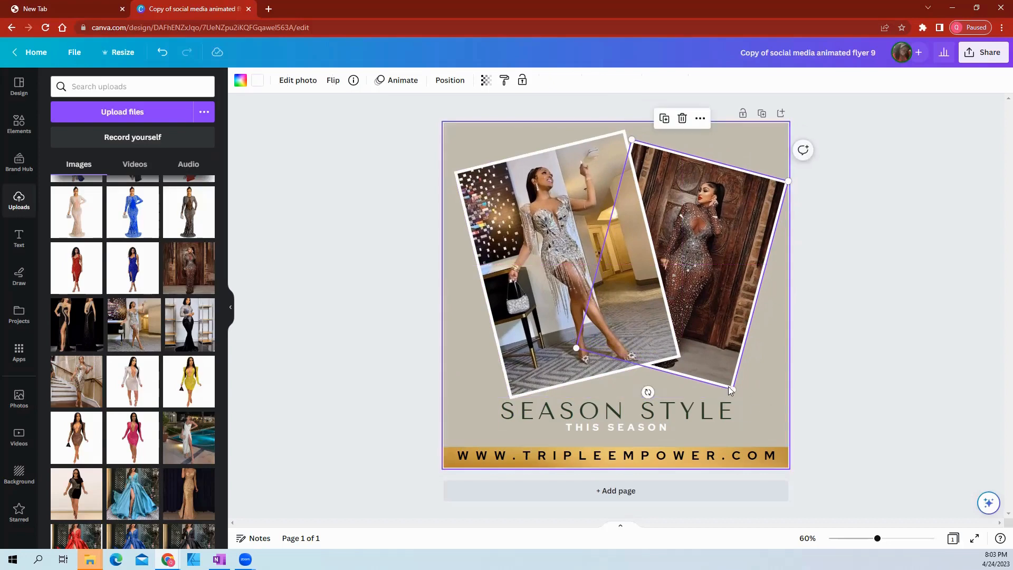
pyautogui.moveTo(733, 389); pyautogui.dragTo(686, 302)
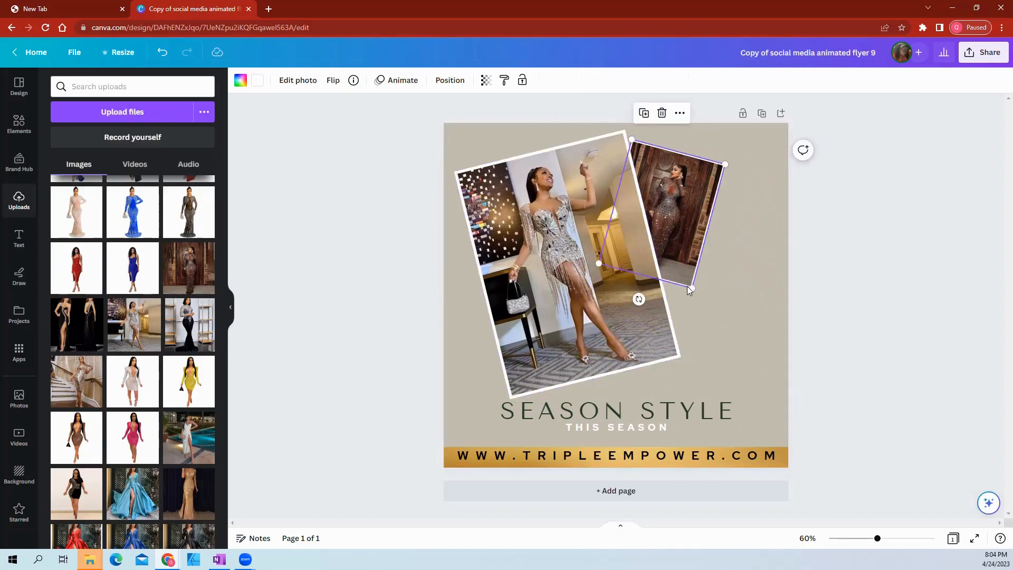
pyautogui.moveTo(692, 289); pyautogui.dragTo(760, 370)
pyautogui.click(824, 310)
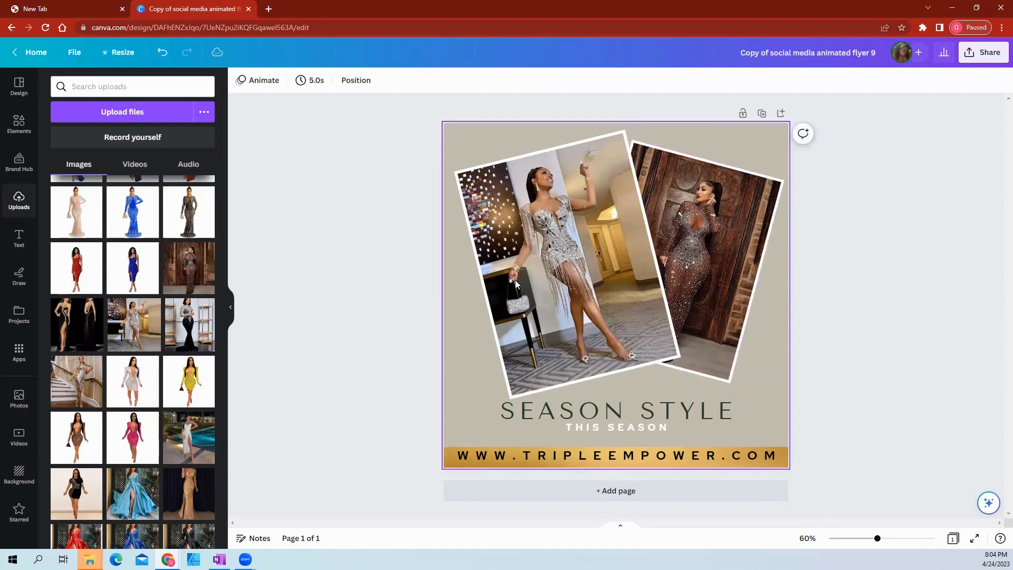
# Reduce the silver dress photo to uncover more of the brown gown photo, and lower both photos to just above the "SEASON STYLE" heading
pyautogui.click(514, 280)
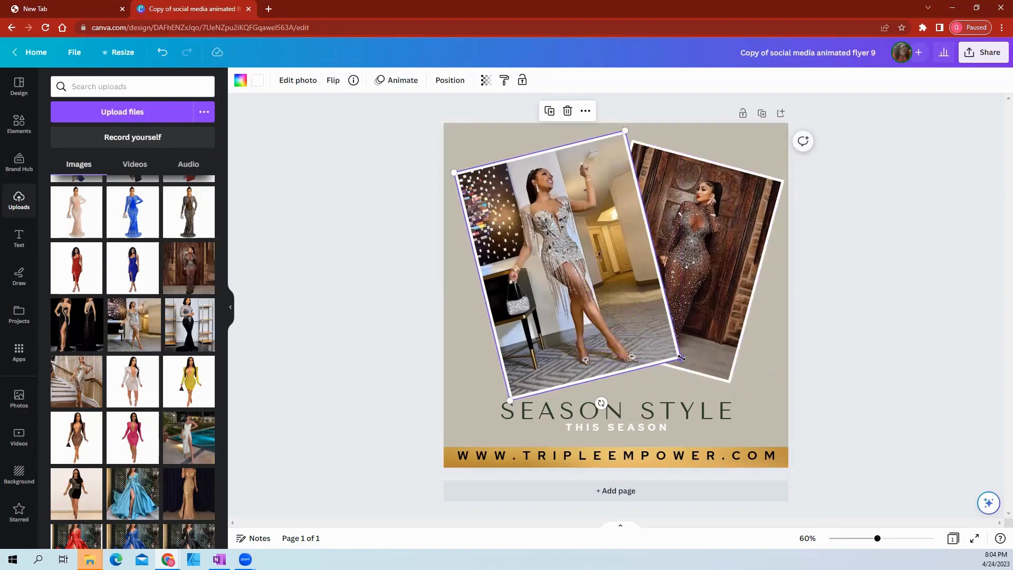
pyautogui.moveTo(681, 358); pyautogui.dragTo(643, 328)
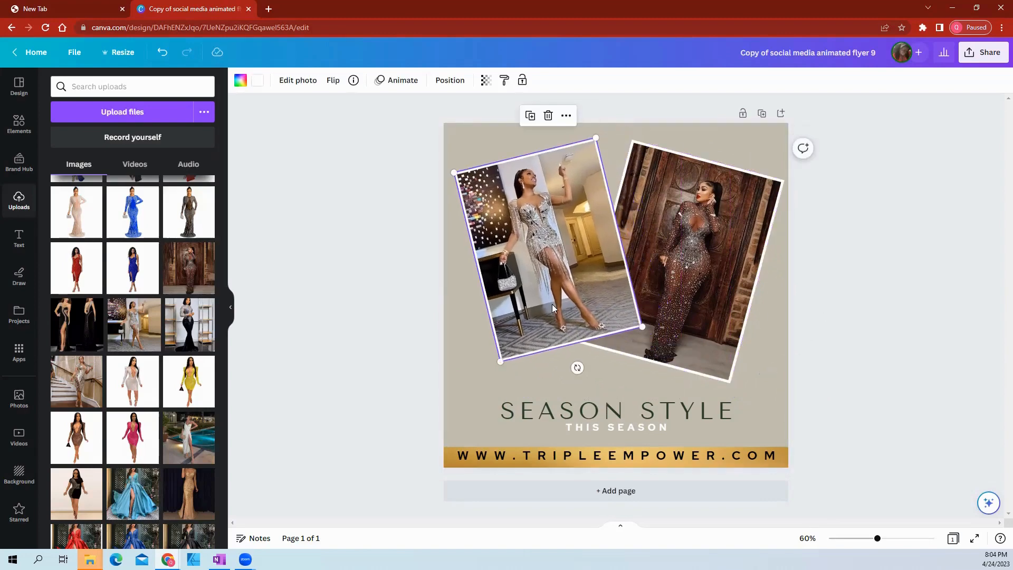
pyautogui.moveTo(552, 303); pyautogui.dragTo(553, 320)
pyautogui.moveTo(650, 342); pyautogui.dragTo(653, 355)
pyautogui.moveTo(518, 300); pyautogui.dragTo(516, 285)
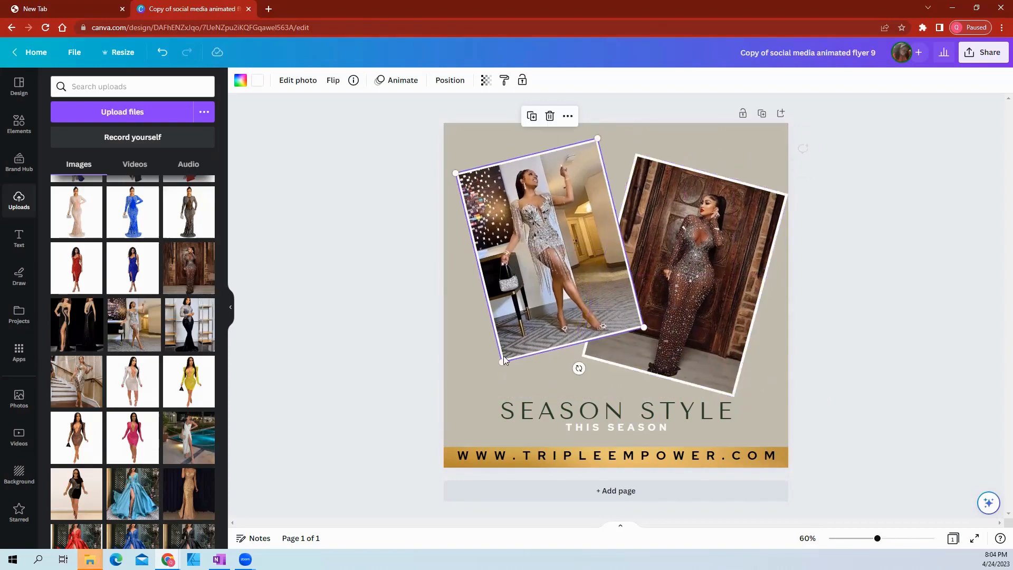
pyautogui.moveTo(502, 361); pyautogui.dragTo(502, 384)
pyautogui.moveTo(555, 322); pyautogui.dragTo(559, 336)
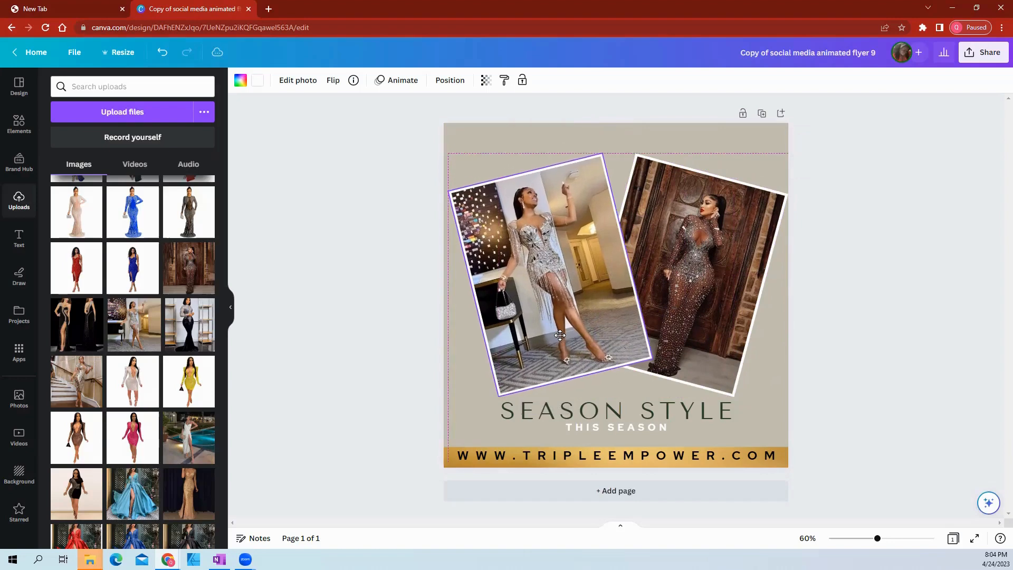
# Nudge the brown gown photo slightly left and up to line its top corner up with the silver dress photo's
pyautogui.click(709, 328)
pyautogui.moveTo(709, 328); pyautogui.dragTo(706, 324)
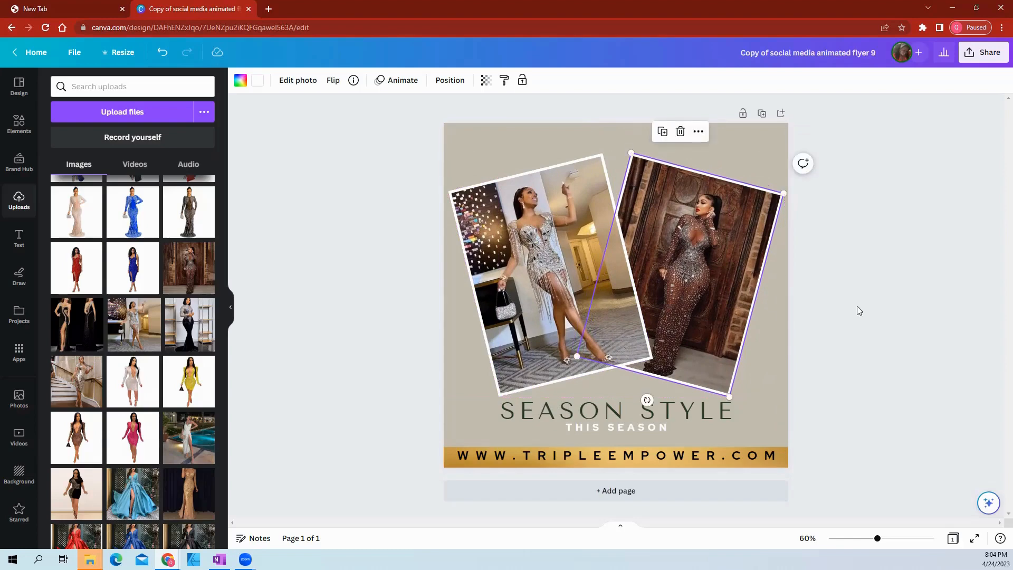
pyautogui.click(867, 305)
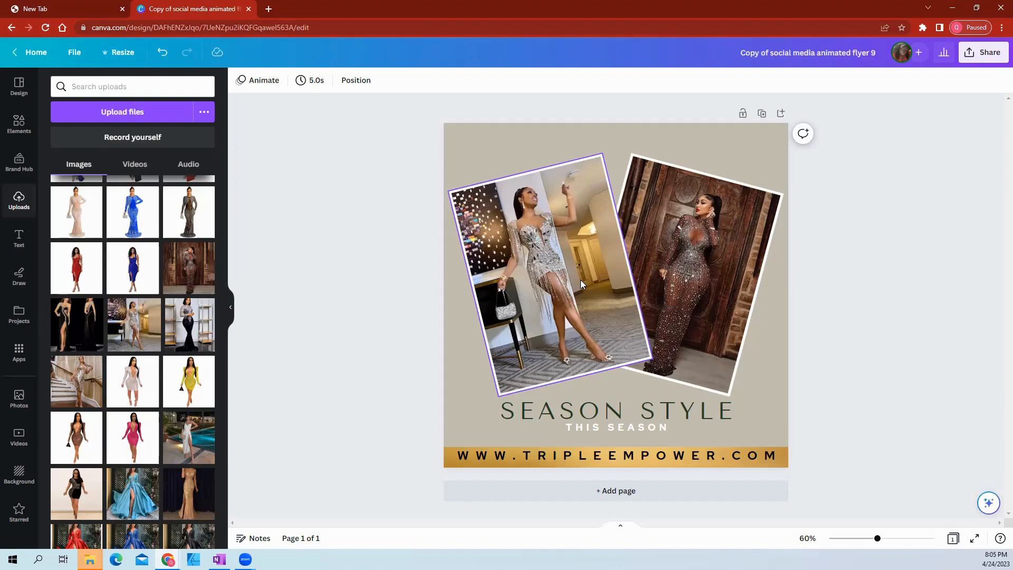
pyautogui.click(364, 229)
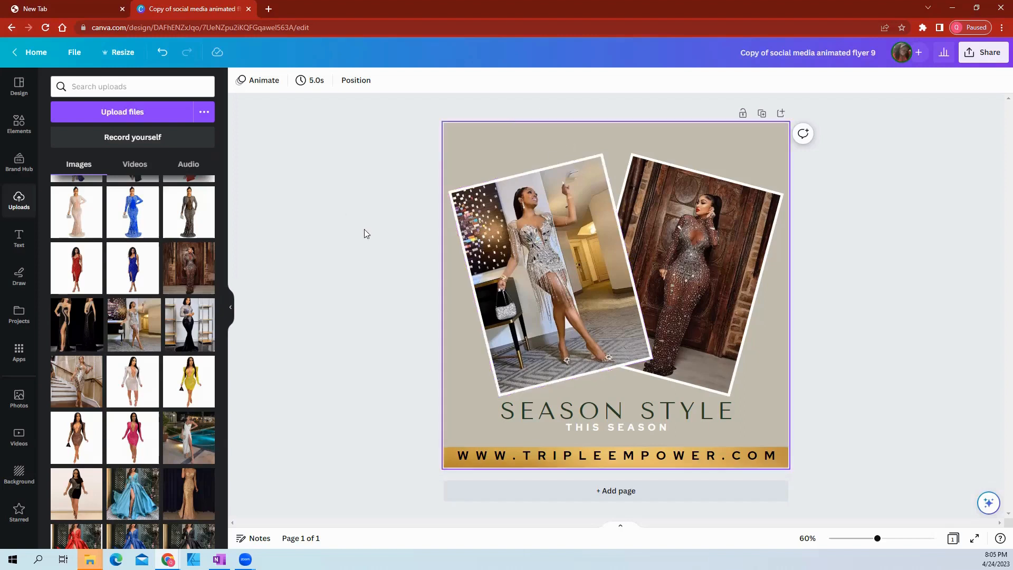
# Open the flyer's download options, view the available file types, and close them without downloading
pyautogui.click(994, 55)
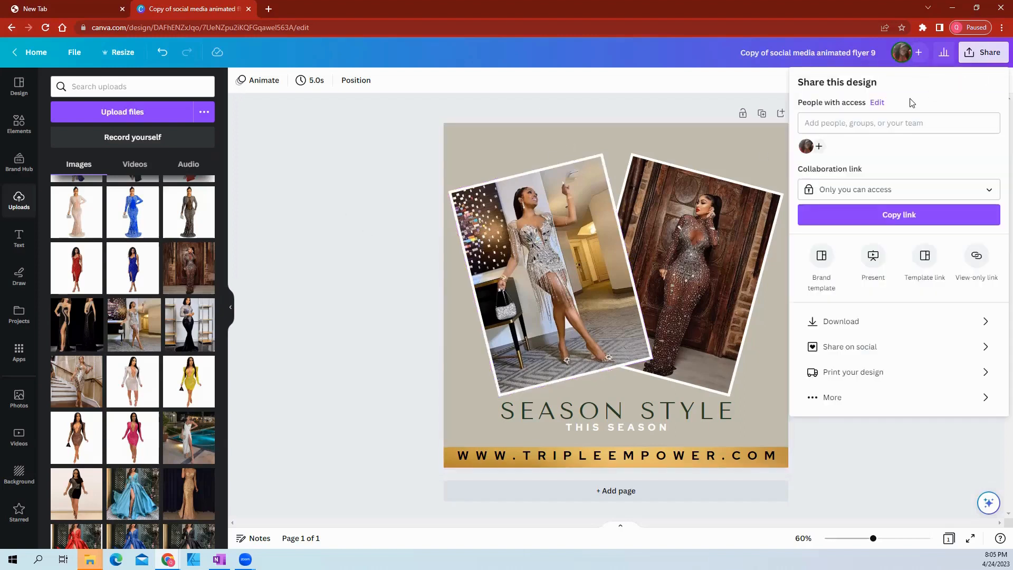
pyautogui.click(668, 103)
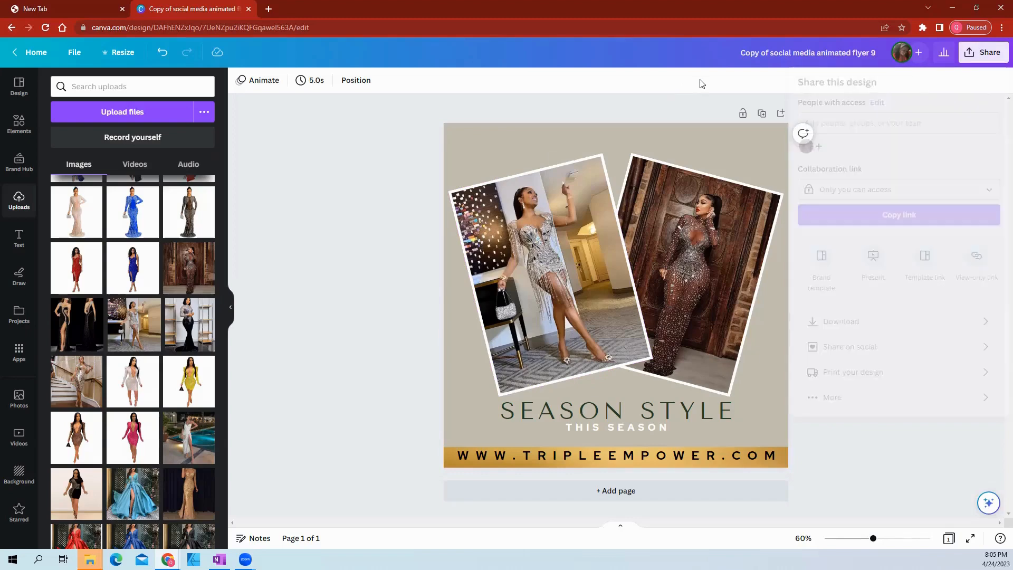
pyautogui.click(982, 59)
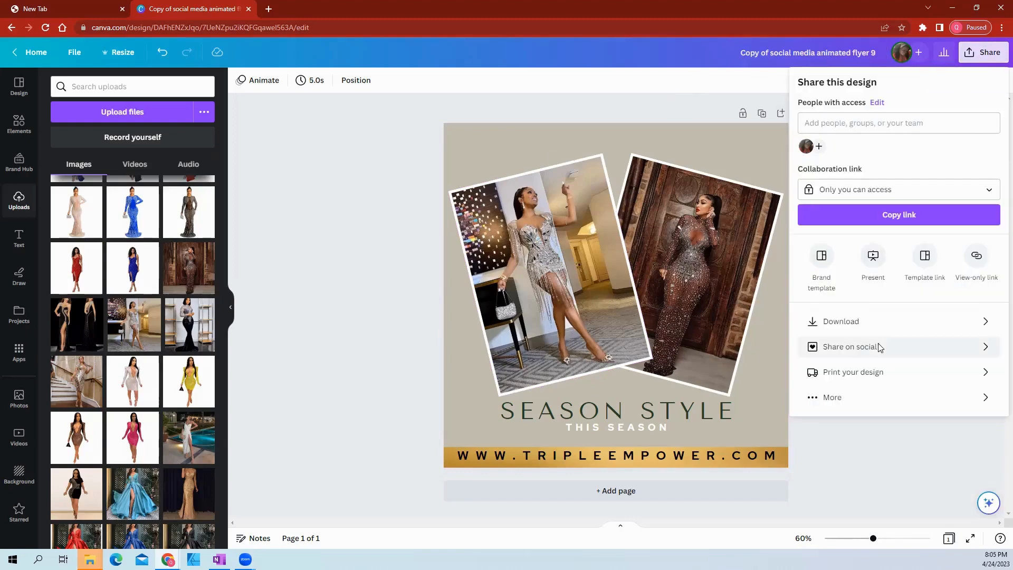
pyautogui.click(876, 319)
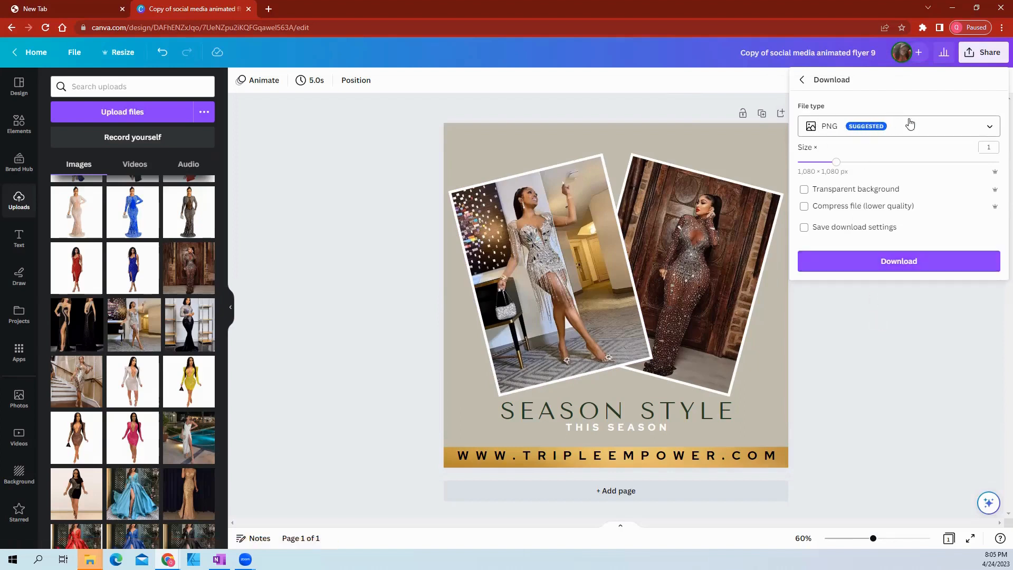
pyautogui.click(989, 129)
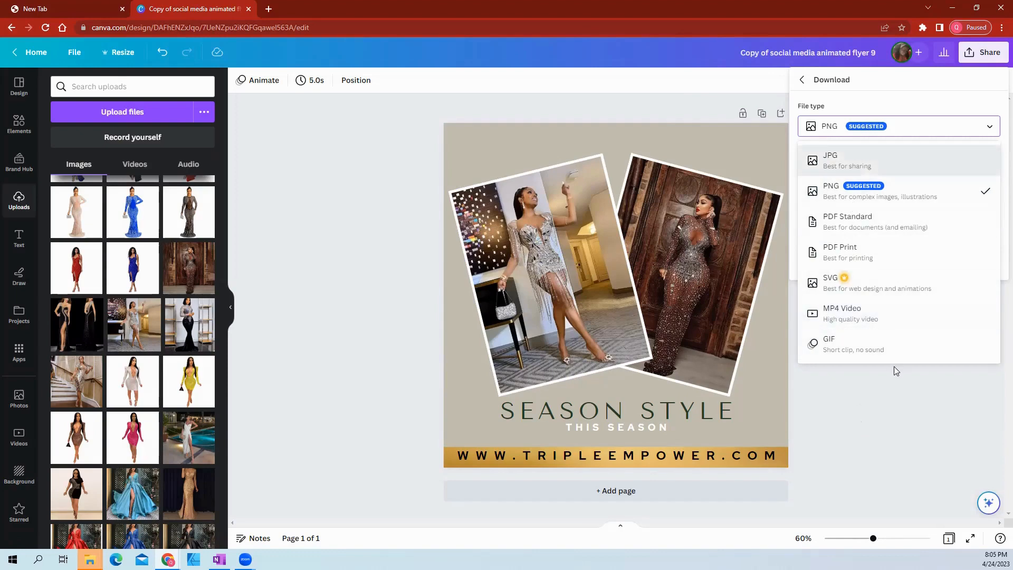
pyautogui.click(886, 392)
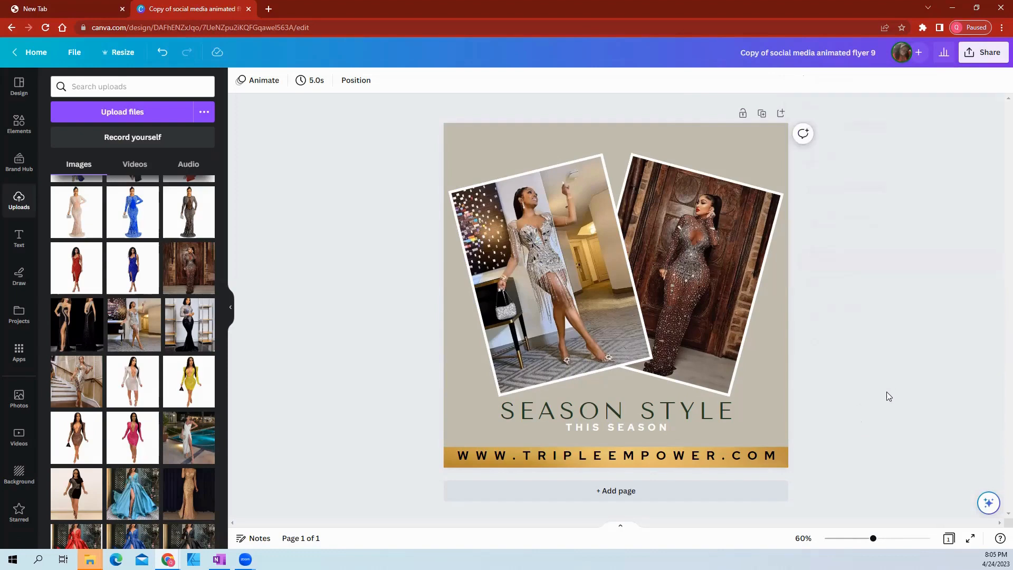
# View the social platforms the flyer can be shared to, and return to the general sharing options
pyautogui.click(982, 50)
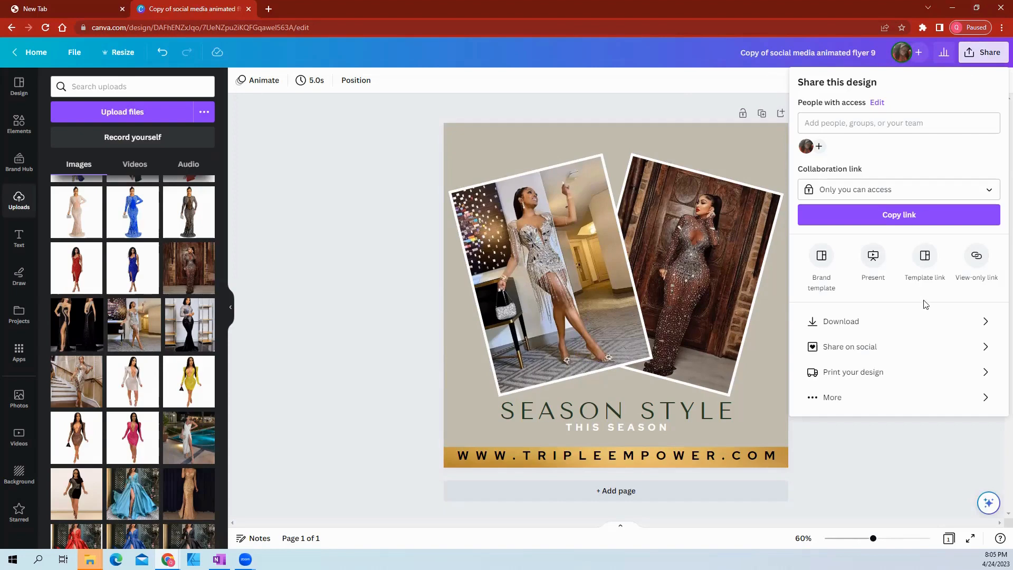
pyautogui.click(883, 351)
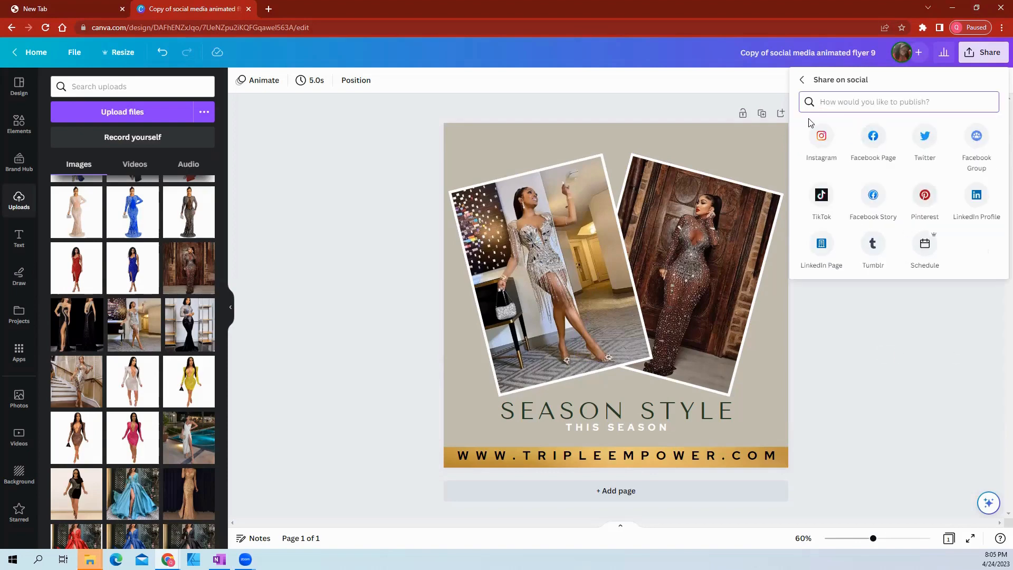
pyautogui.click(801, 80)
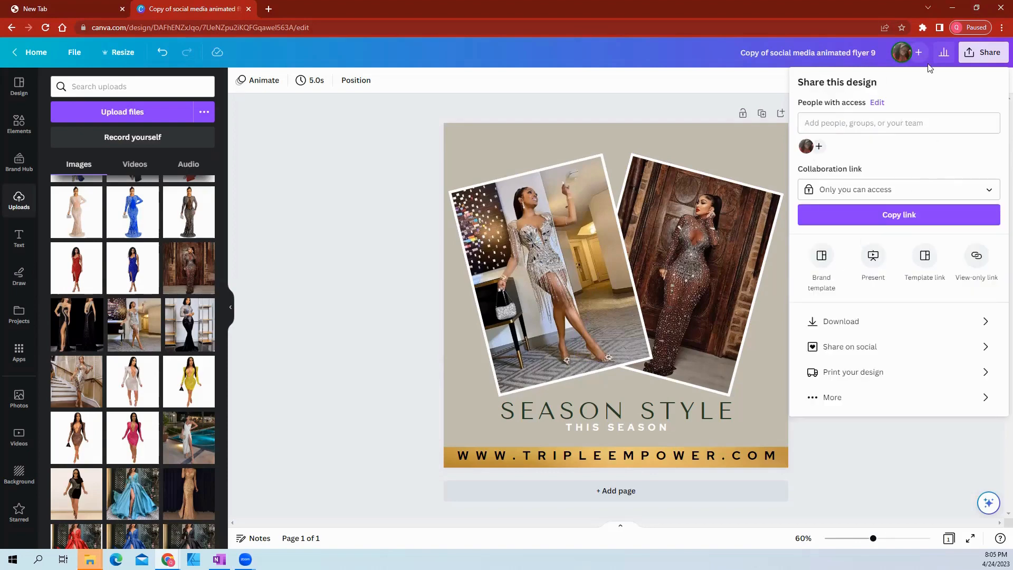
pyautogui.click(983, 55)
pyautogui.click(983, 55)
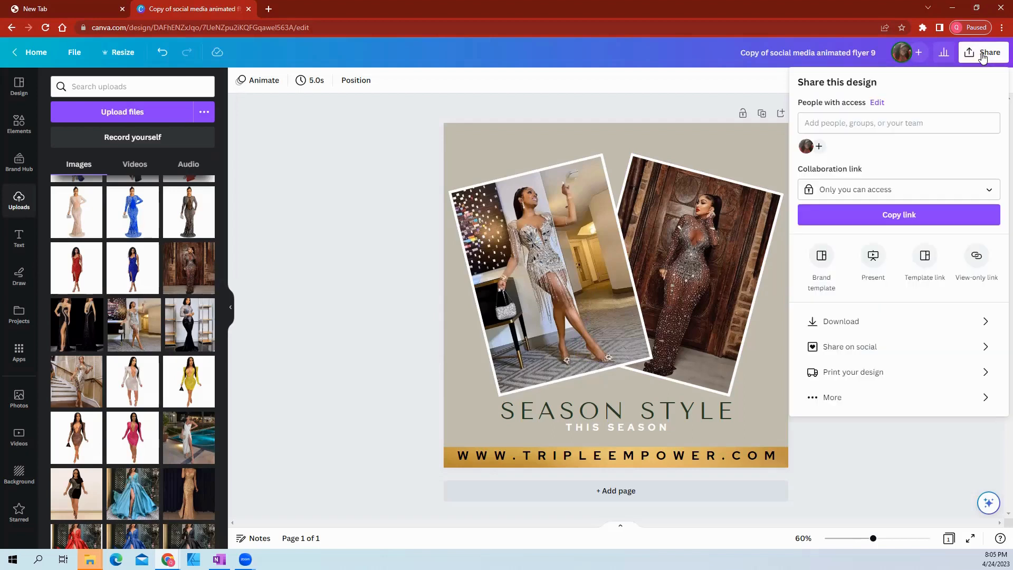
# View the calendar for scheduling the flyer as a social post, and close it without scheduling anything
pyautogui.click(850, 352)
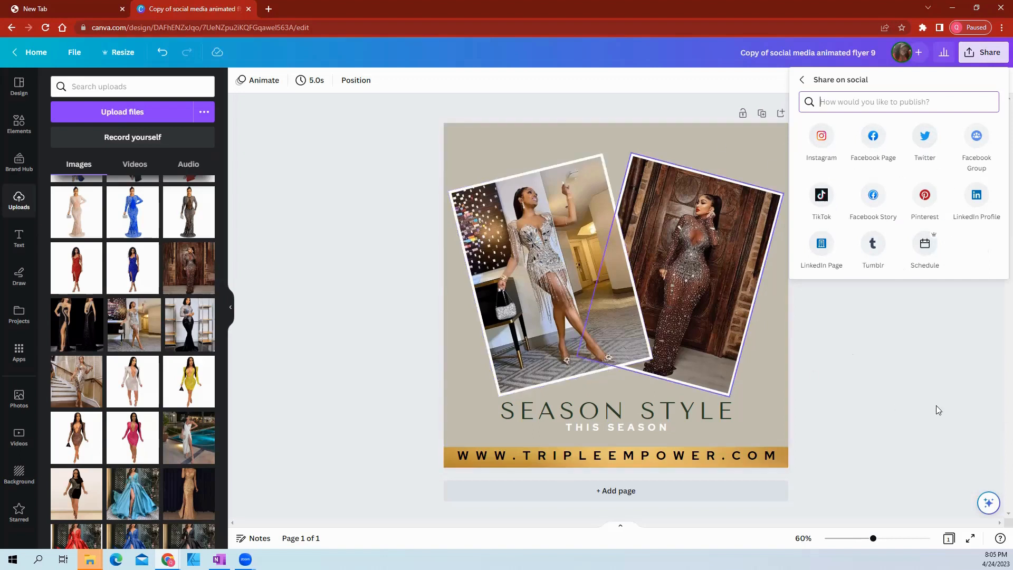
pyautogui.click(933, 271)
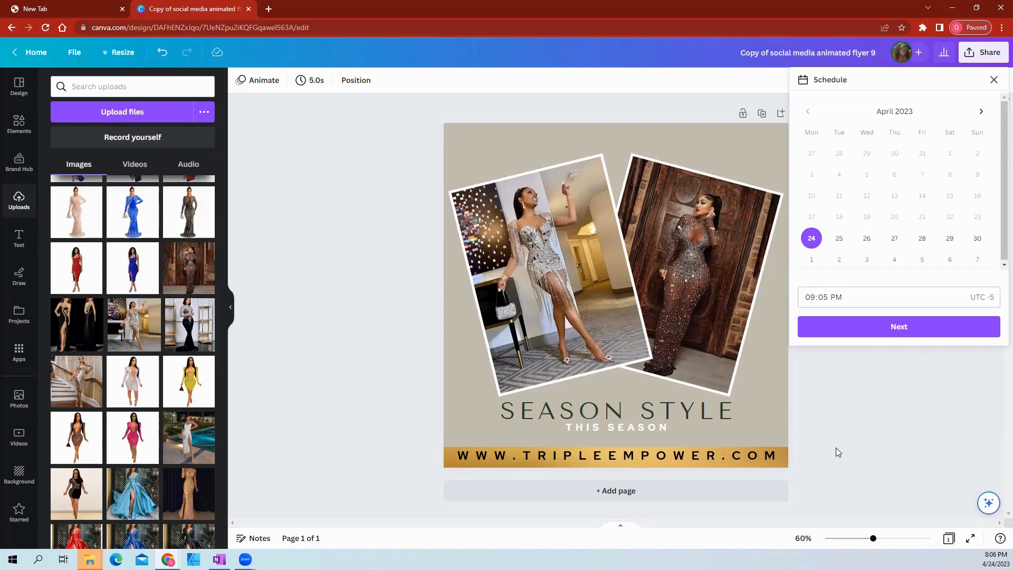
pyautogui.click(692, 194)
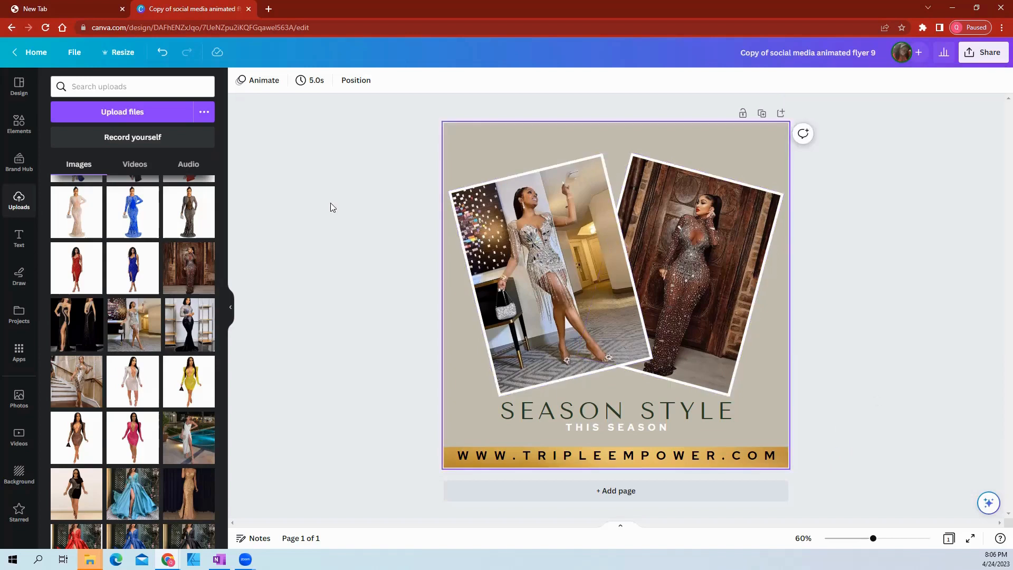